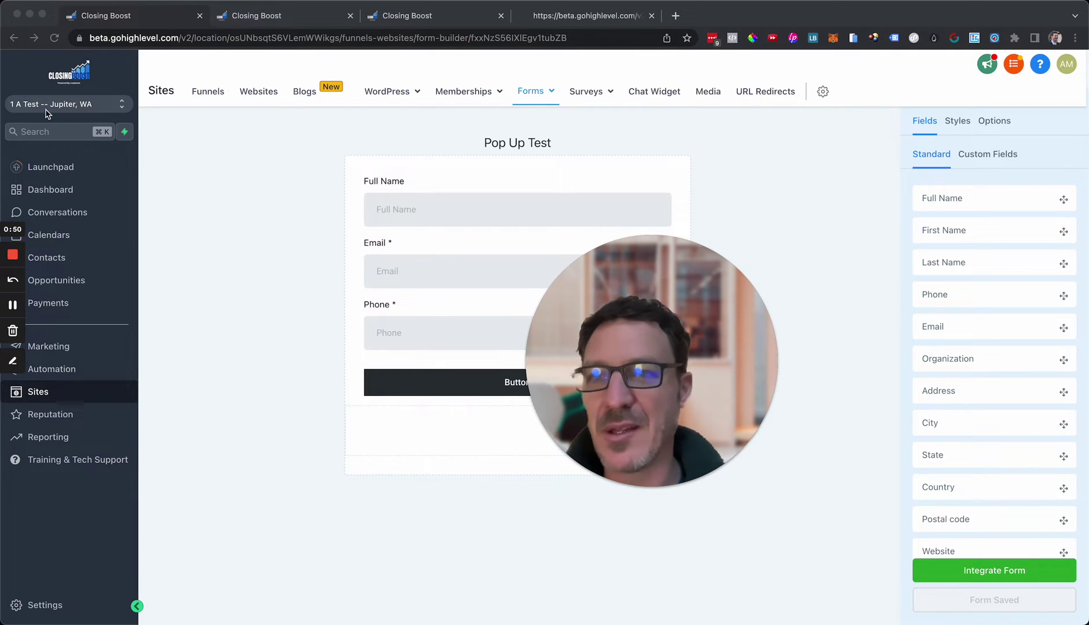
click(209, 224)
drag(664, 365, 165, 459)
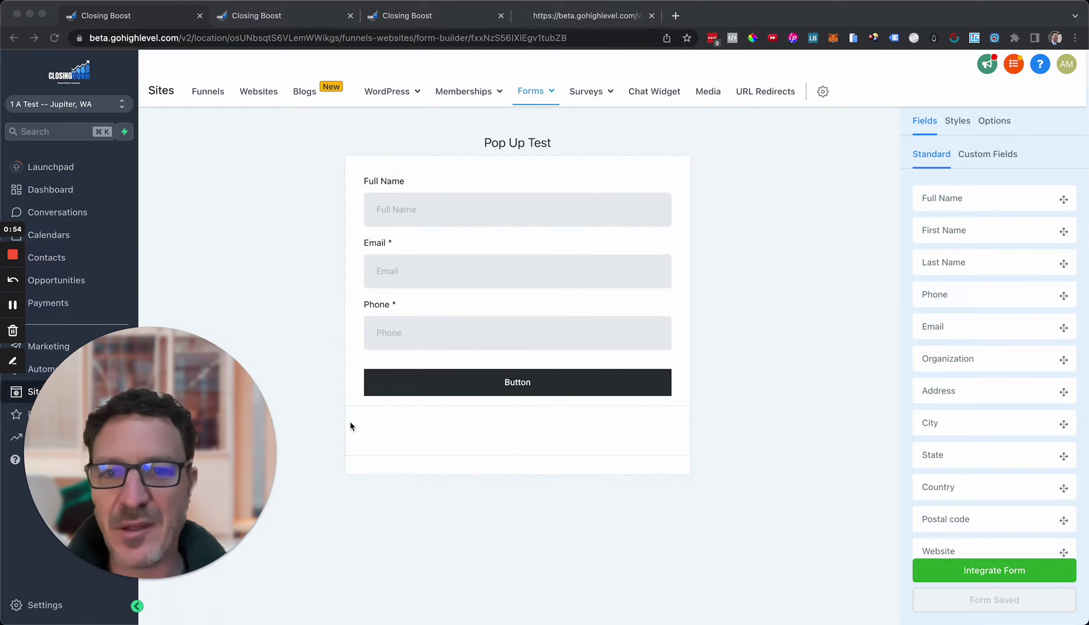
drag(64, 377, 111, 404)
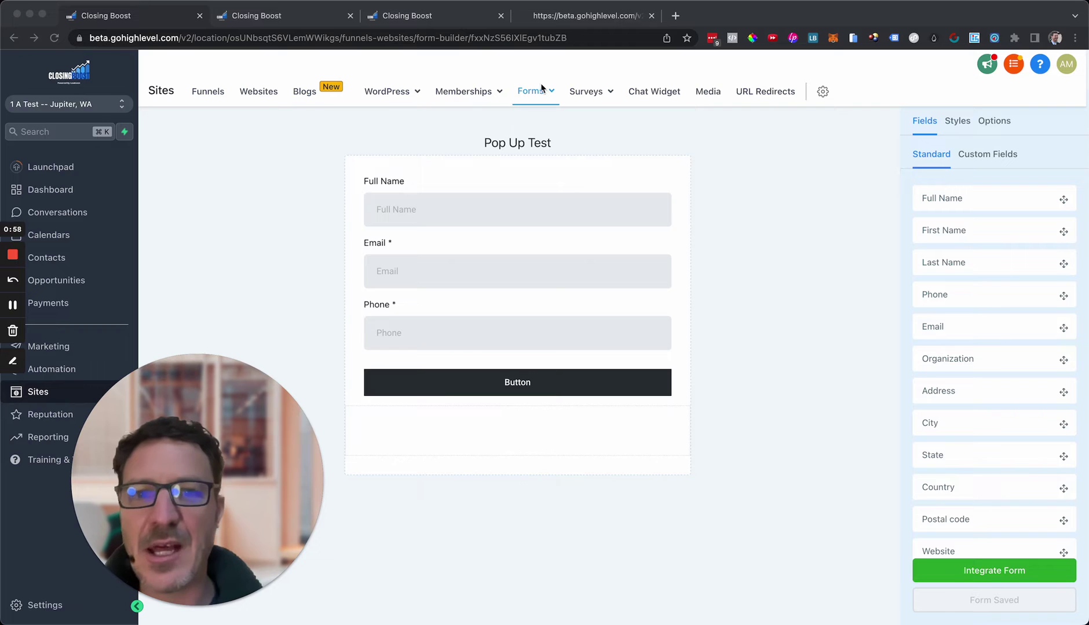
Open the Pop Up Test form from the form builder's list and save it
click(529, 94)
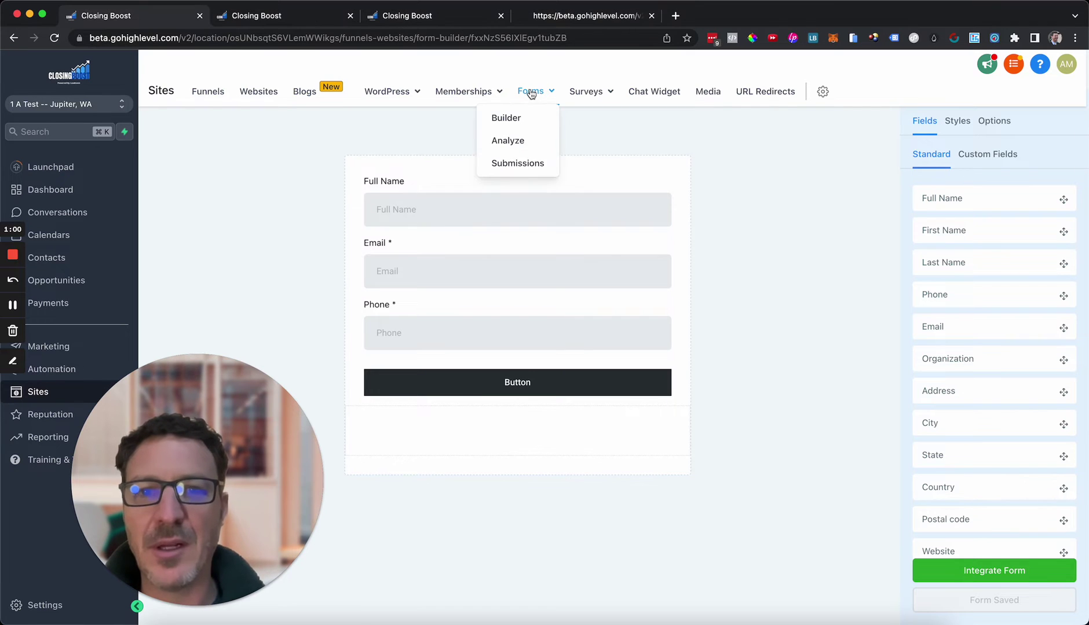
click(506, 116)
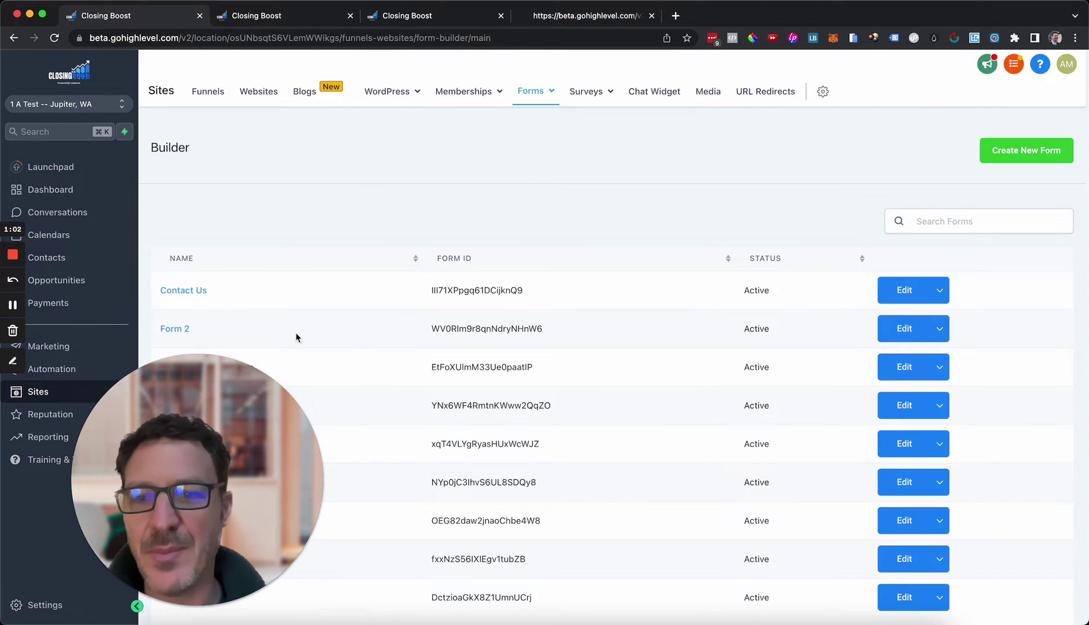
drag(207, 464, 276, 204)
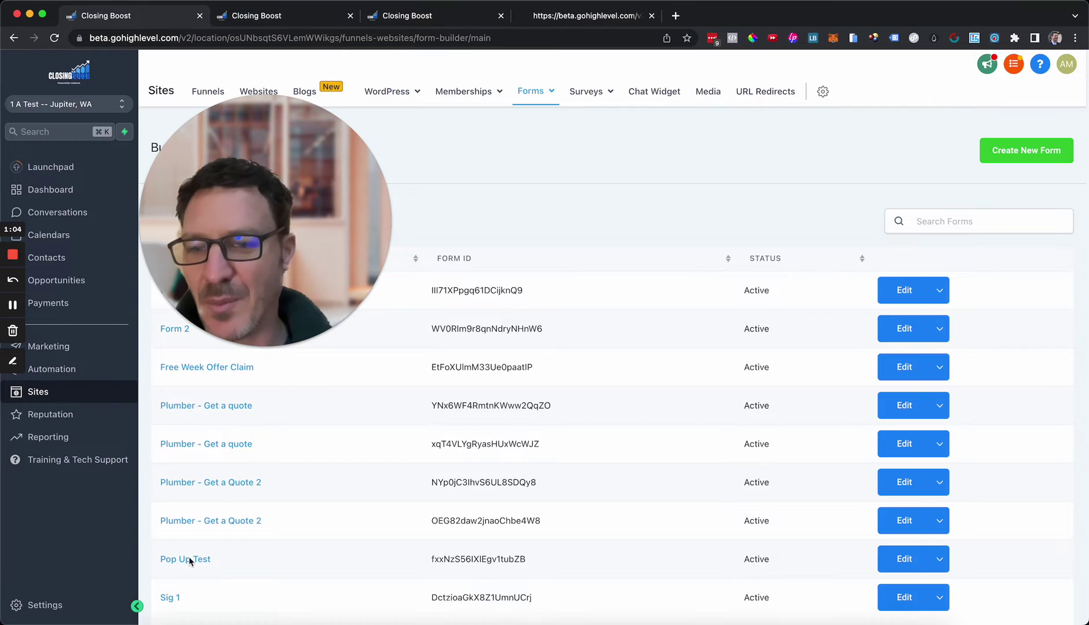
click(188, 560)
drag(321, 185, 194, 428)
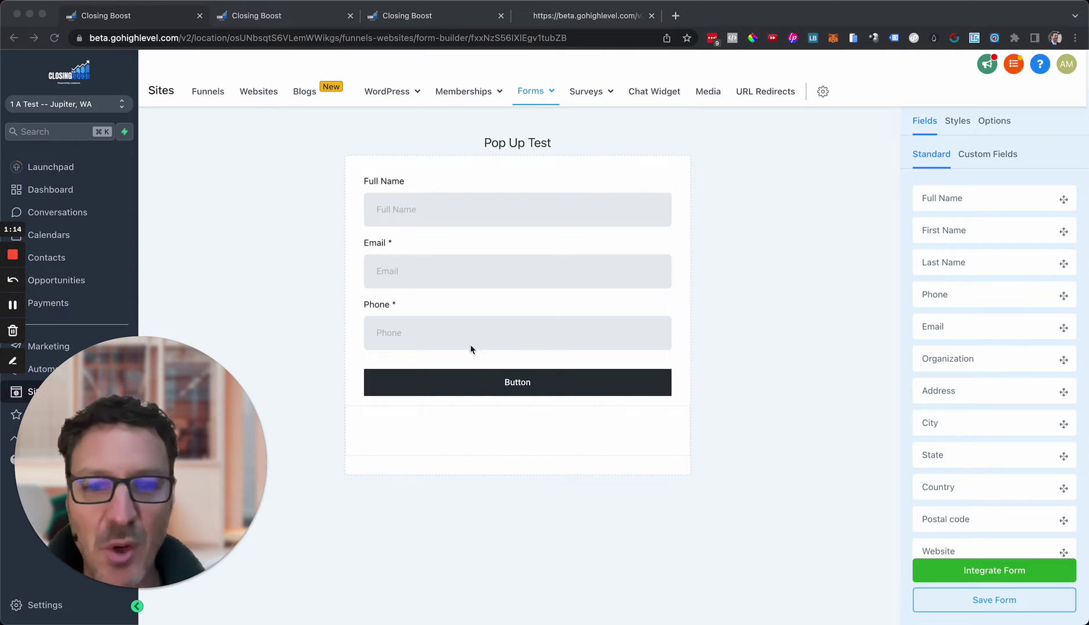
click(973, 600)
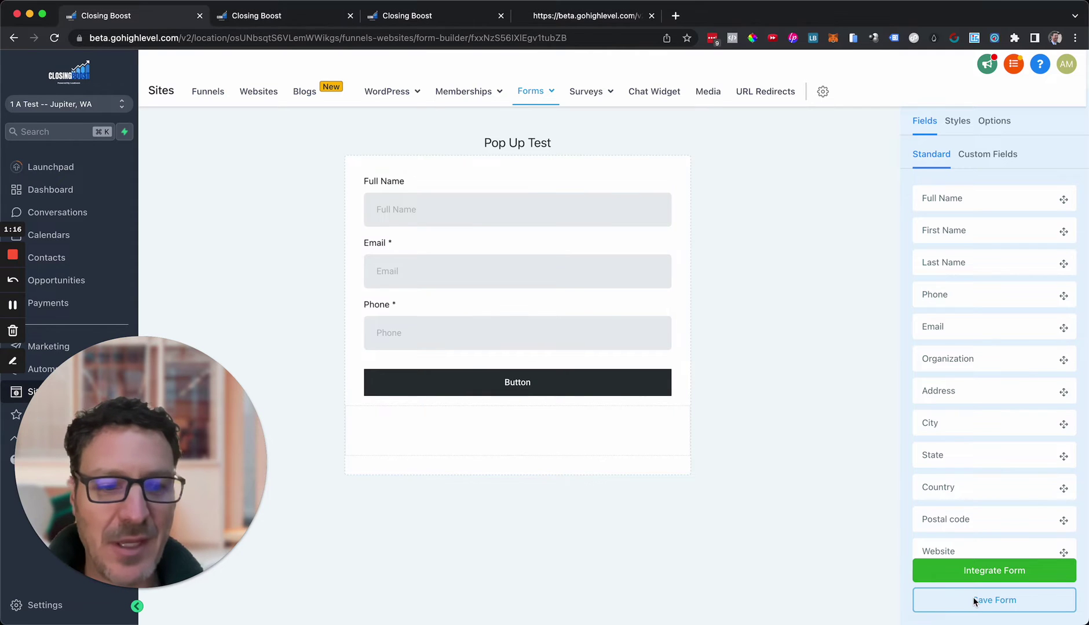
click(972, 600)
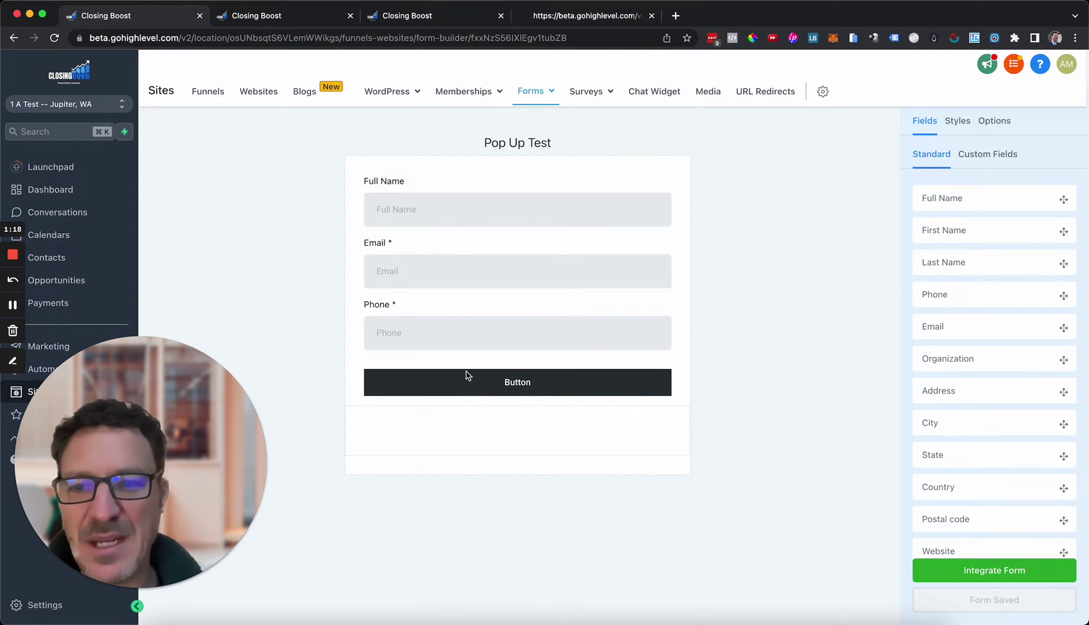
Open the form's integration options and try the Sticky sidebar embed layout before returning to Inline
click(995, 573)
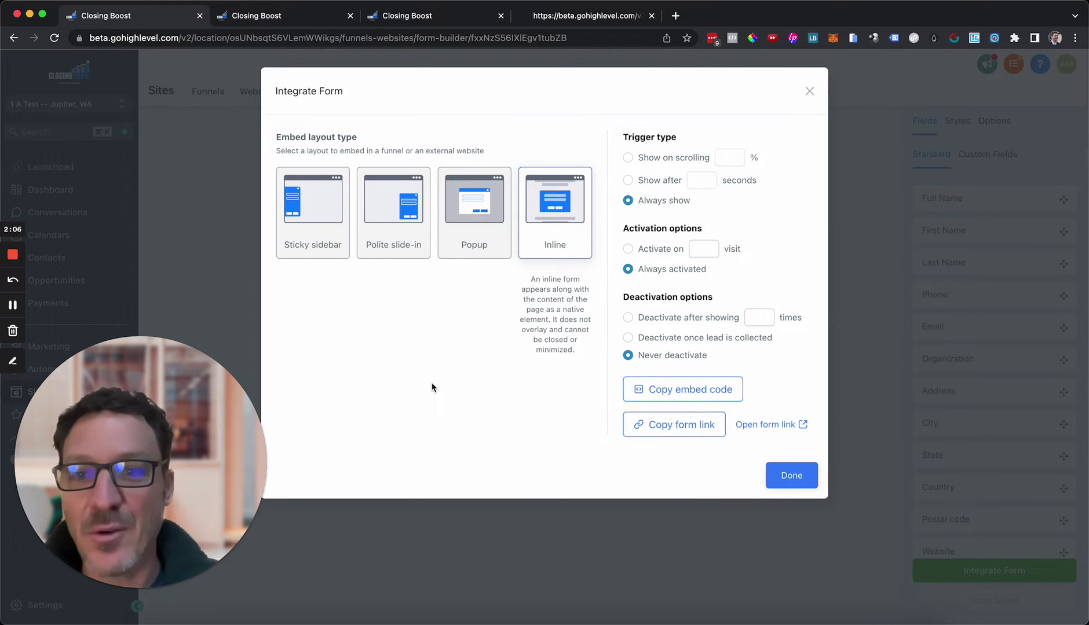
click(312, 225)
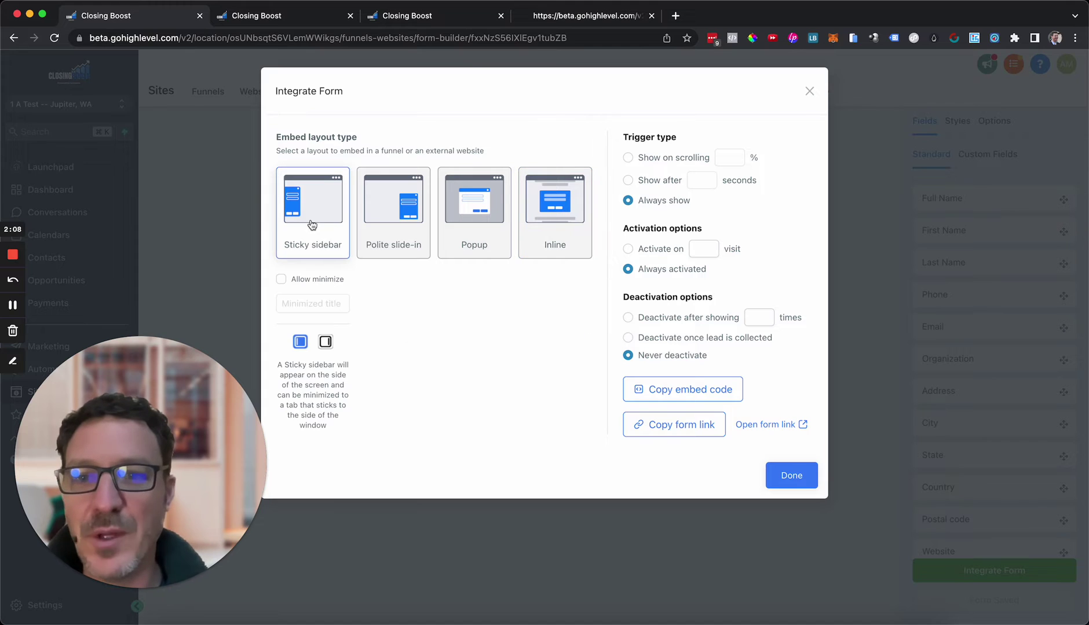
click(550, 218)
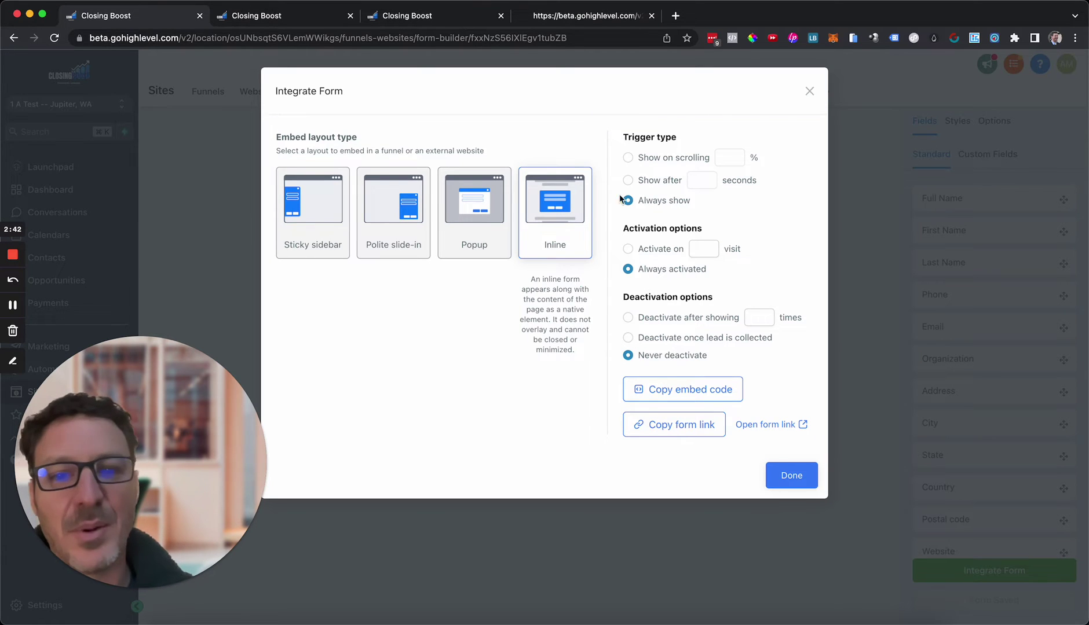
Set the form's trigger to show on scrolling 50 %
click(628, 158)
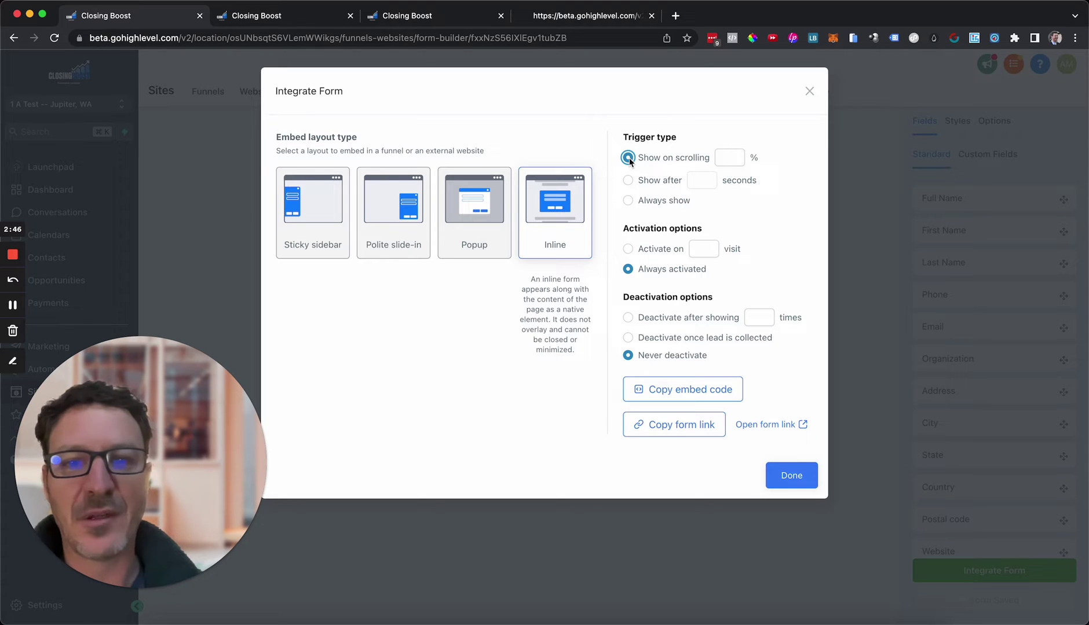
click(724, 157)
text(50)
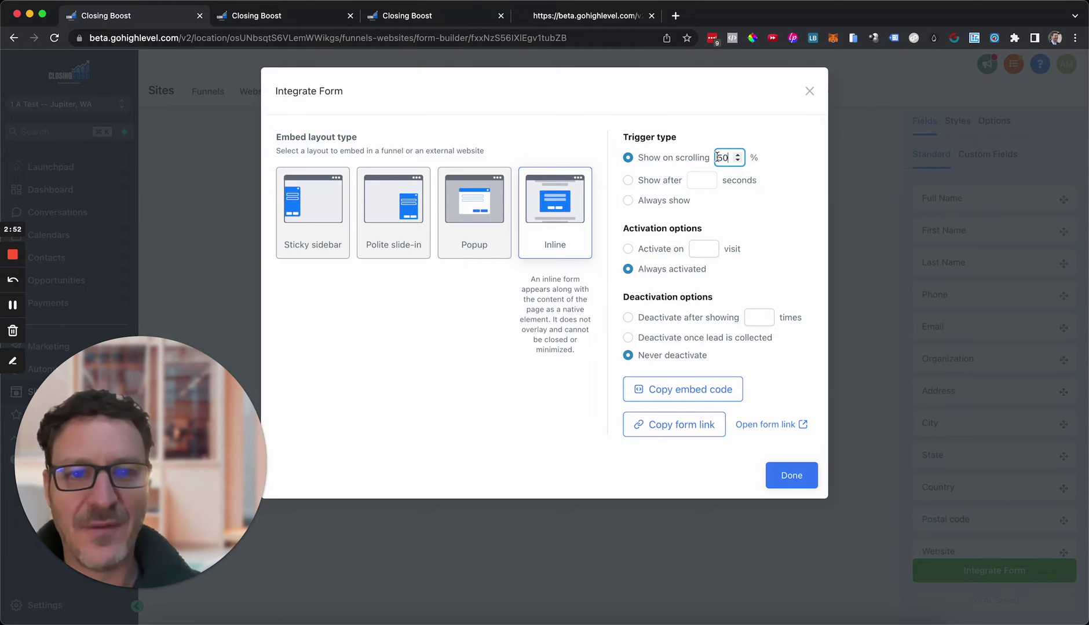
Set the trigger to show the form after 20 seconds, and switch it back to Always show
click(629, 181)
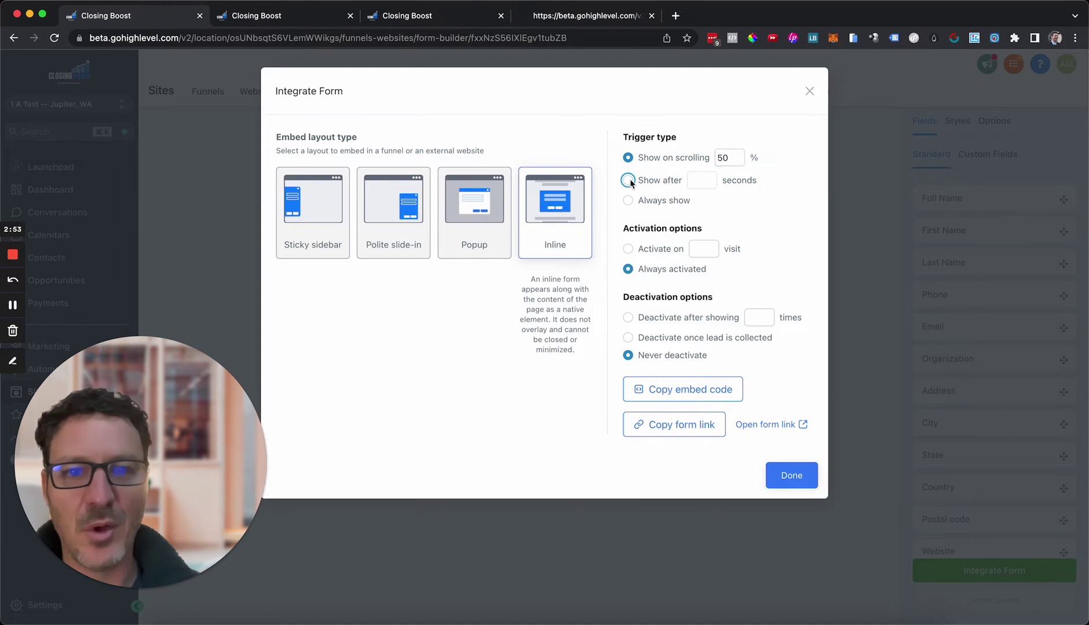
mouse_move(468, 233)
click(699, 178)
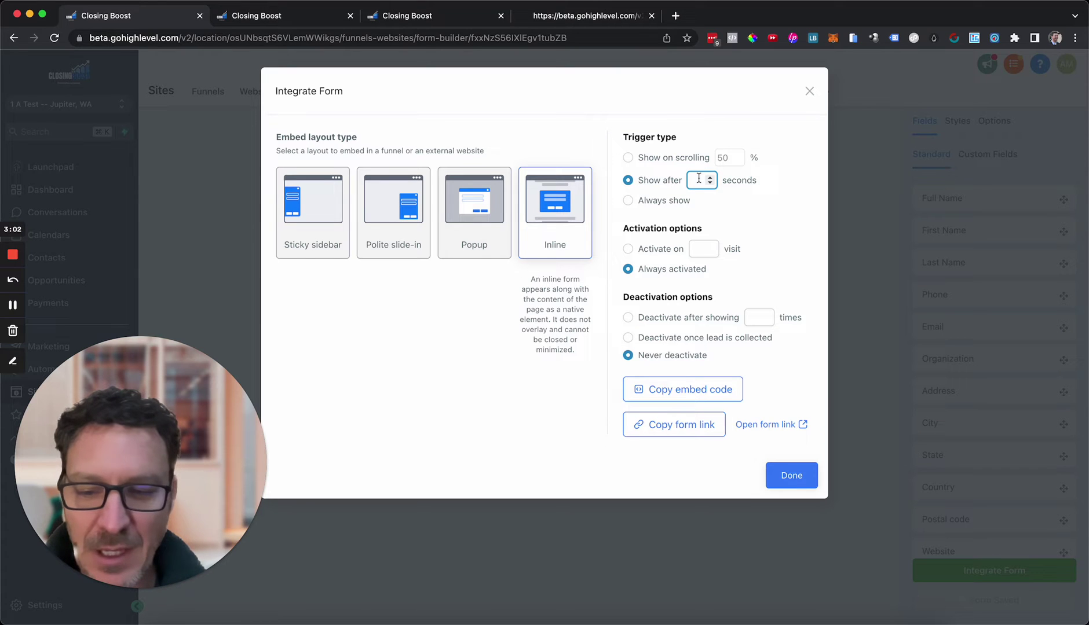
text(20)
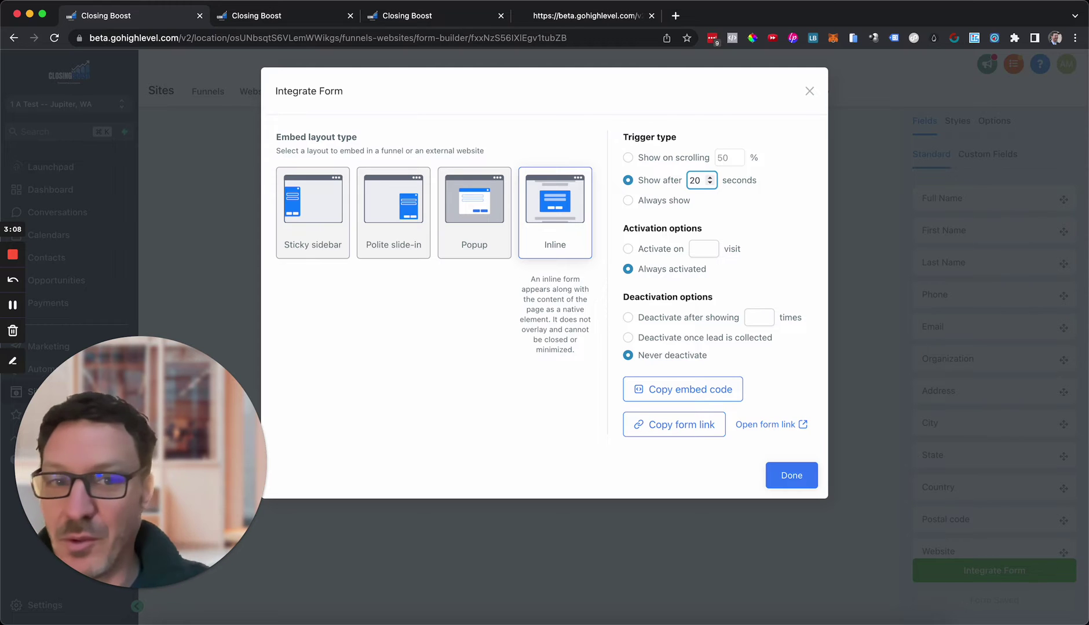
click(631, 201)
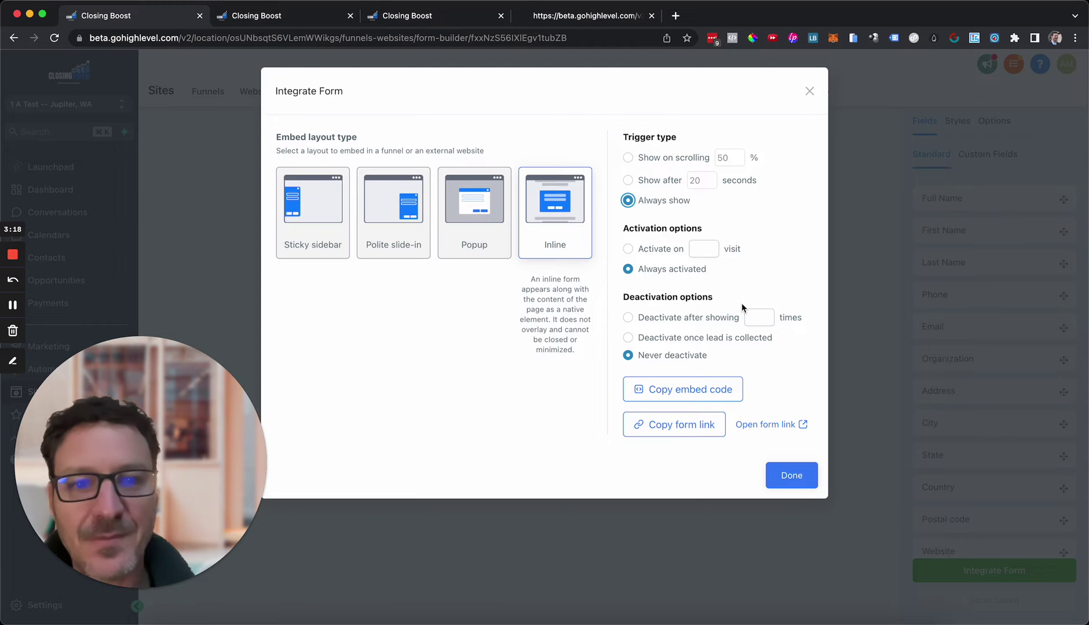
Try activating the form on visit 12, clear the number, and return to Always activated
click(628, 250)
click(702, 251)
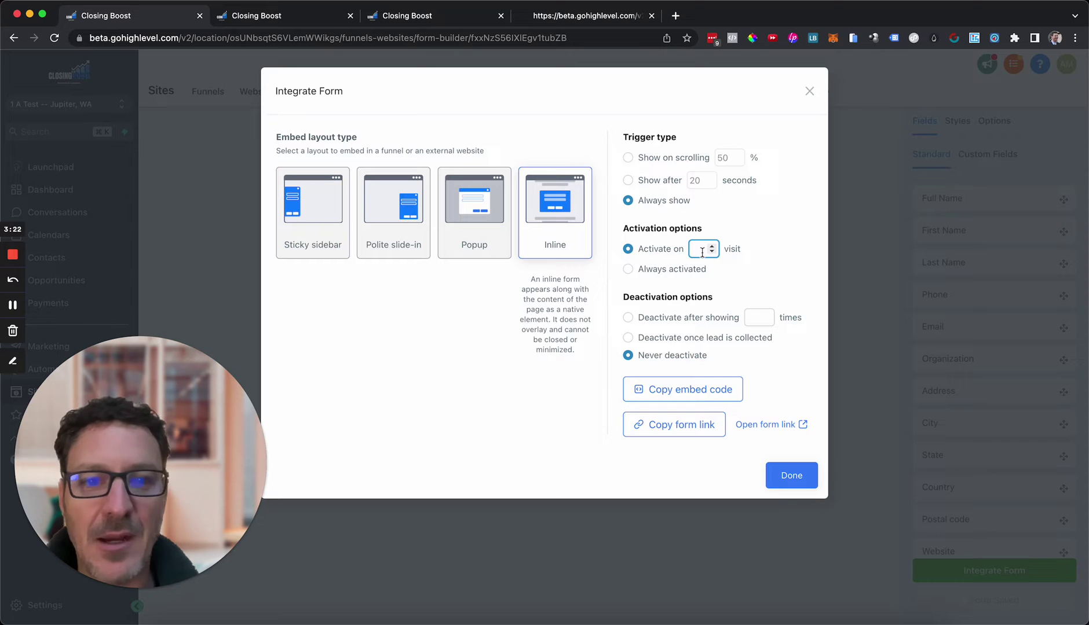
text(12)
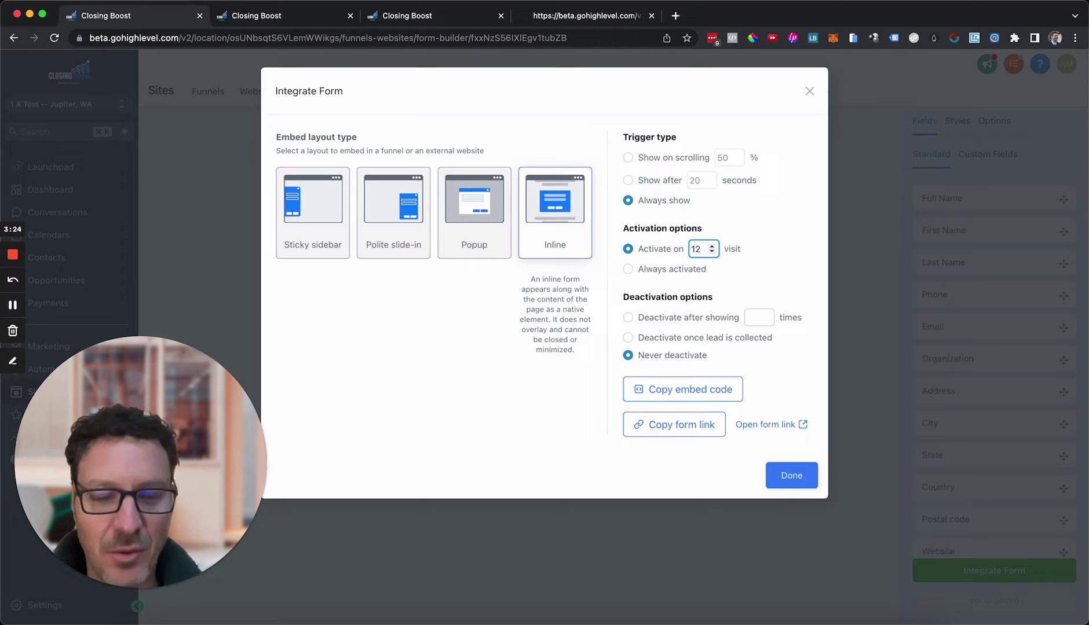
key(BackSpace)
key(BackSpace)
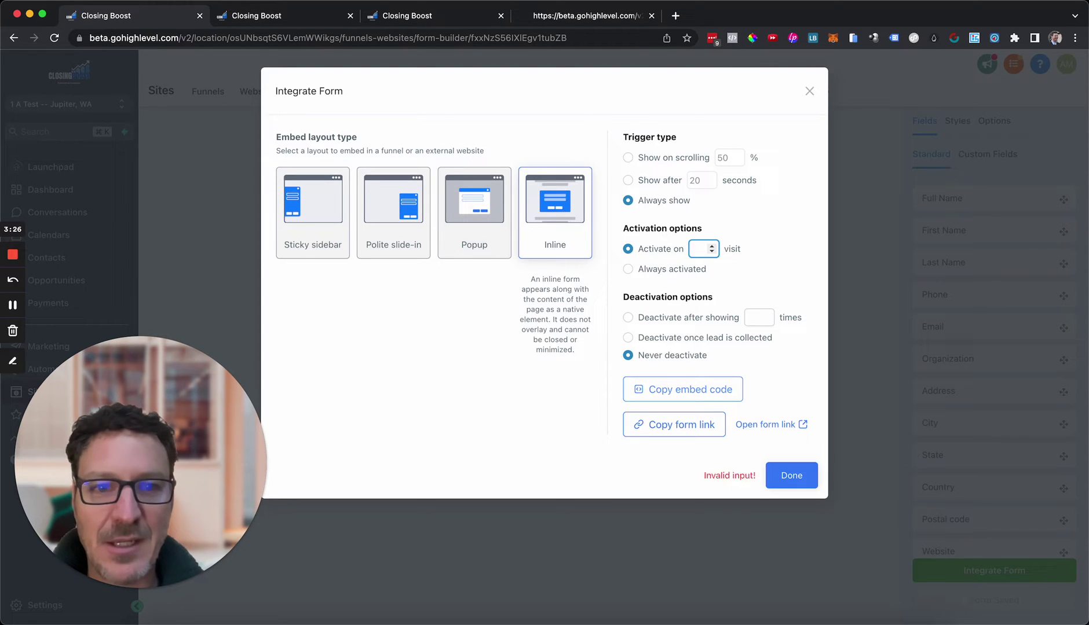
click(629, 269)
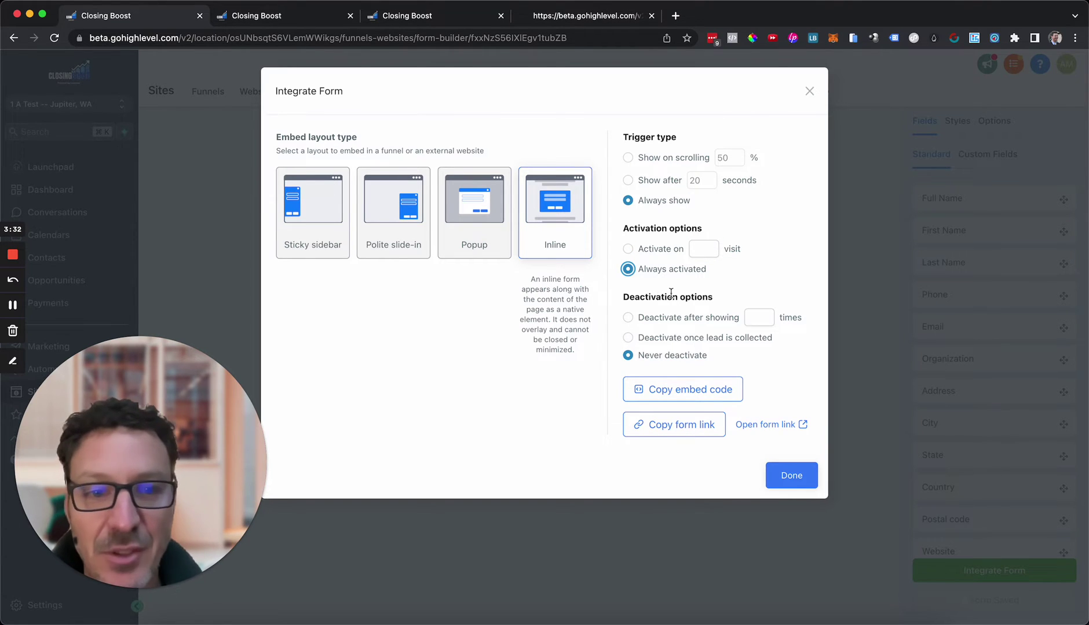
Try deactivating the form after showing 4 times and once a lead is collected, and return to Never deactivate
click(628, 319)
click(764, 317)
text(4)
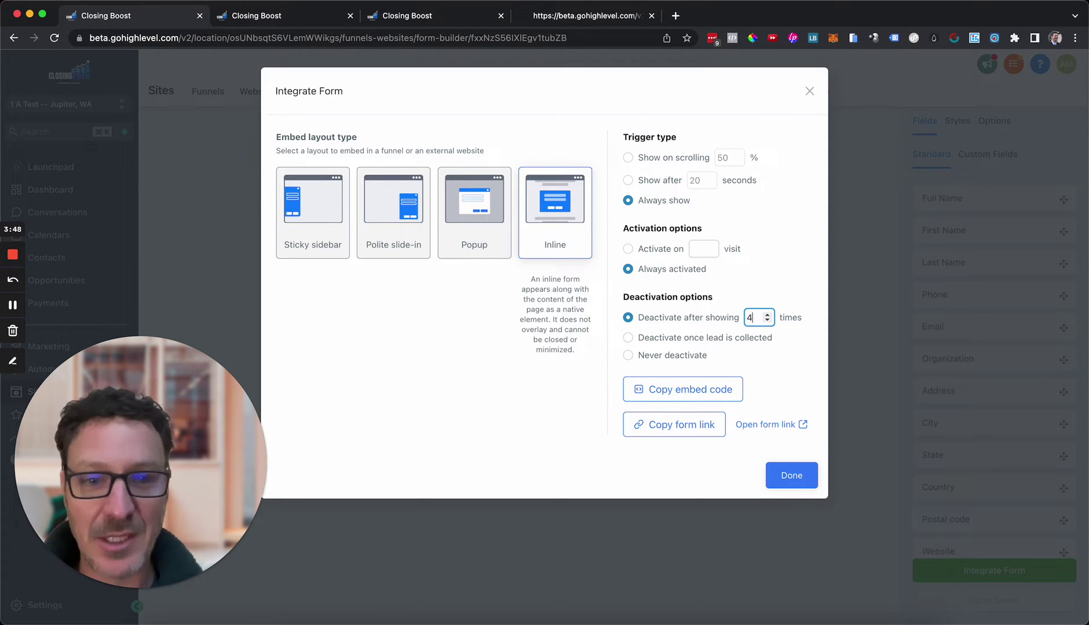
click(628, 337)
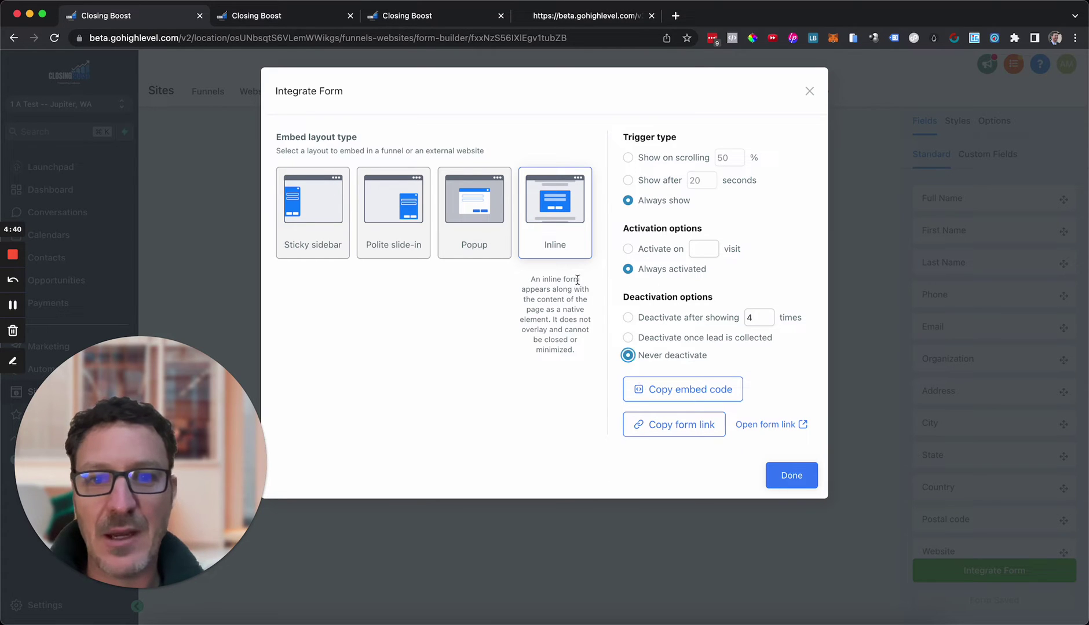
Compare the Popup and Inline embed layouts, ending on Popup
click(479, 223)
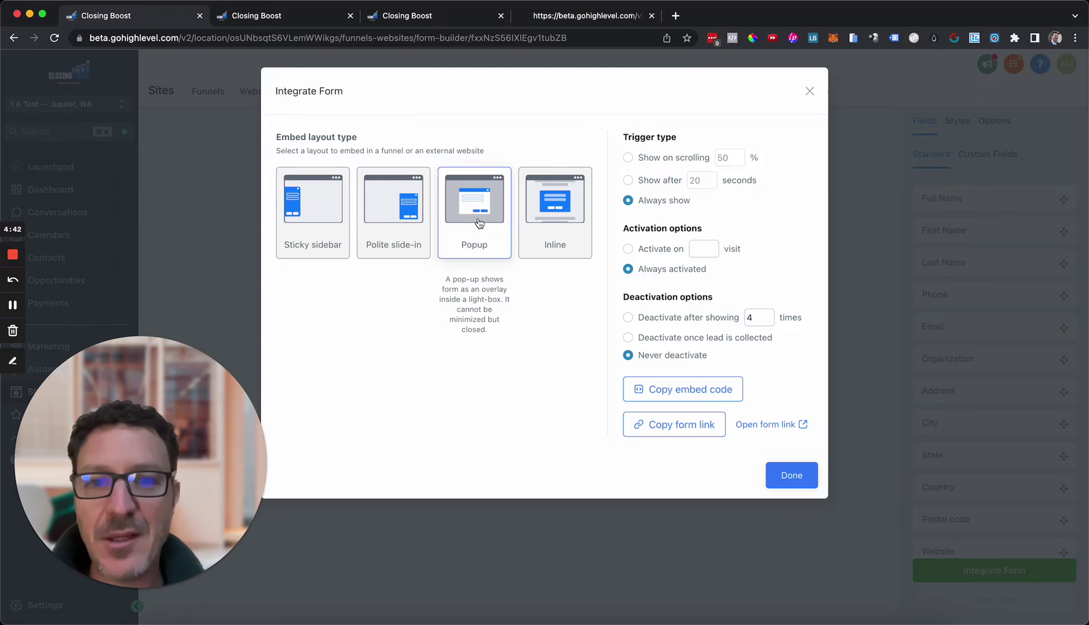
click(544, 220)
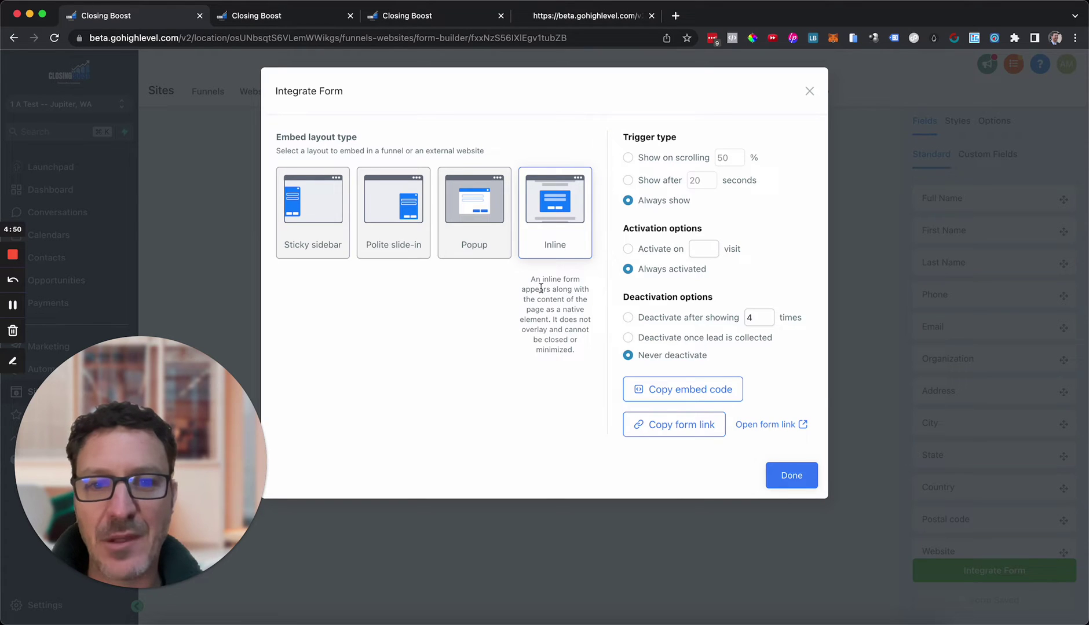
click(476, 230)
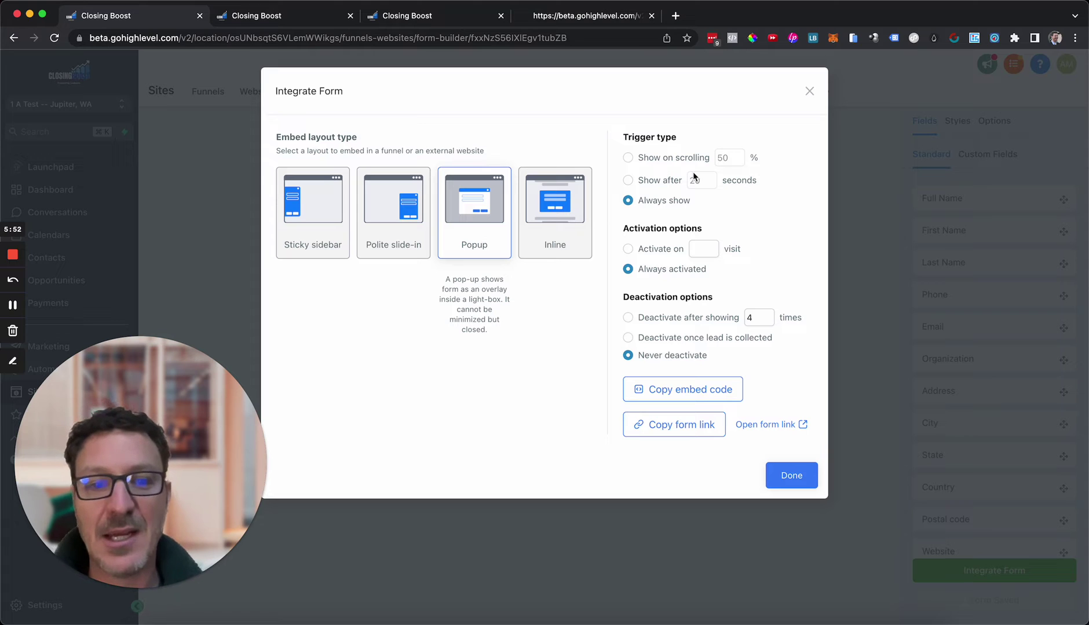
Choose the Polite slide-in layout, turn off Allow minimize, and set the trigger to show after 20 seconds
mouse_move(406, 205)
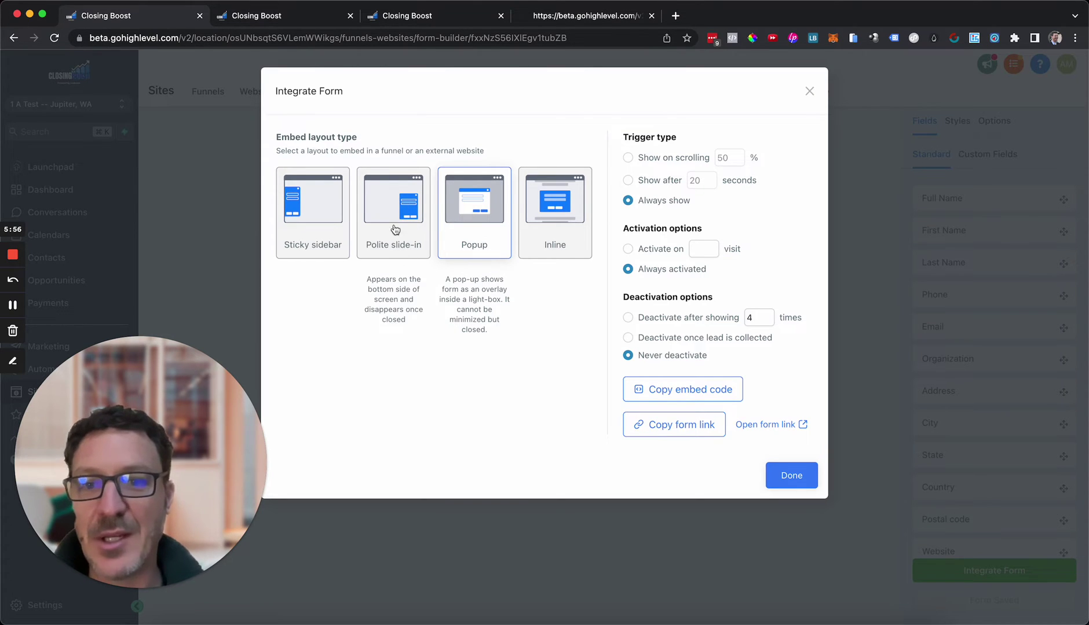
click(392, 223)
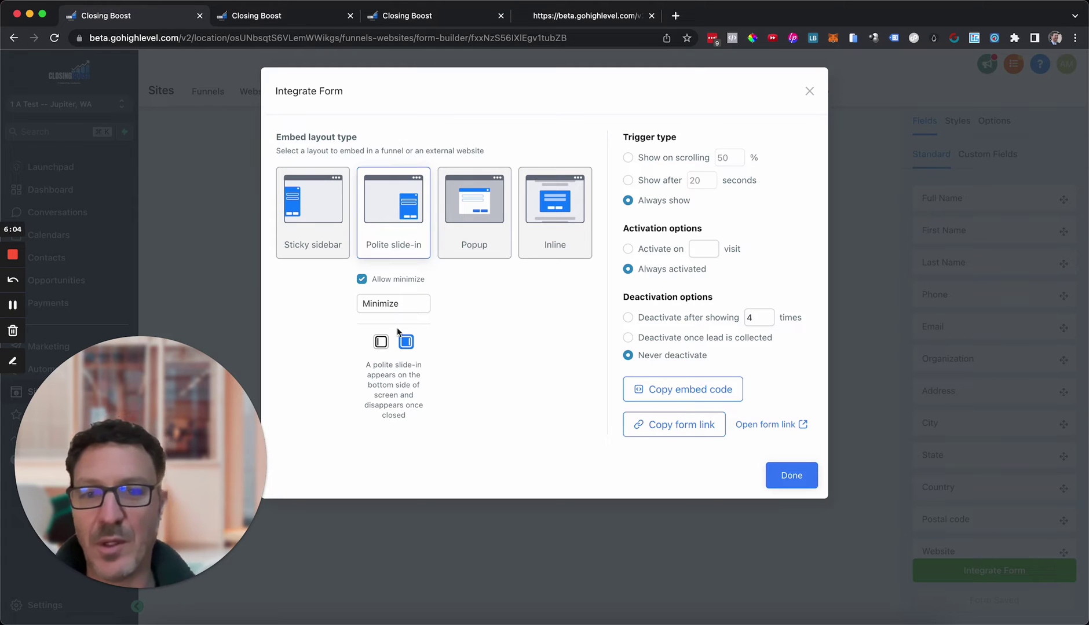
click(361, 279)
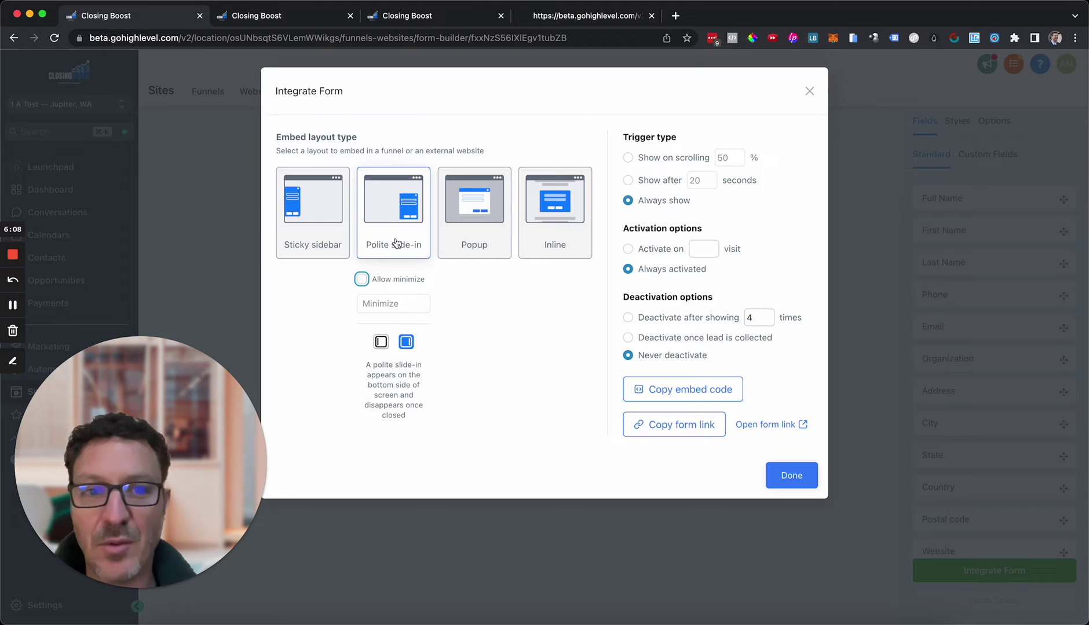
click(657, 178)
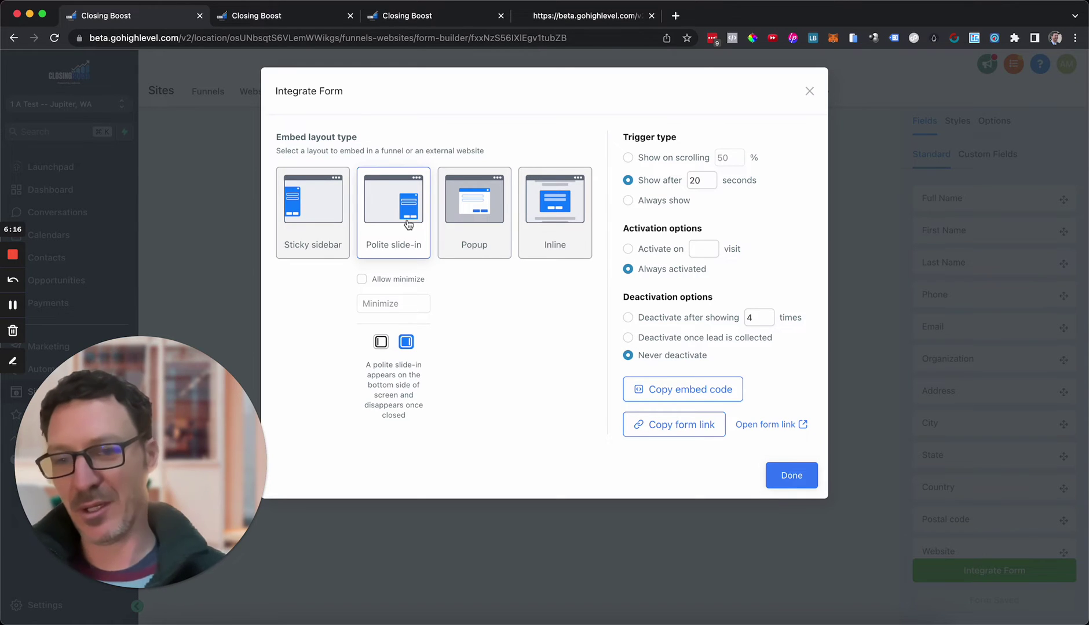
Allow the slide-in to be minimized and set its minimized title to "Get More Info Now"
click(362, 279)
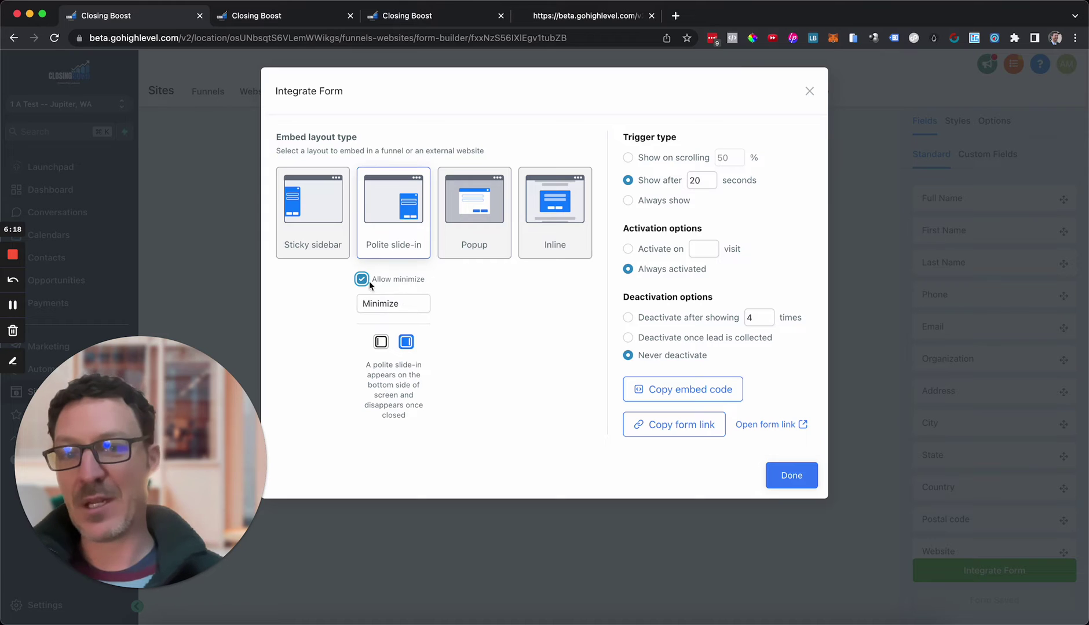
drag(407, 304, 349, 306)
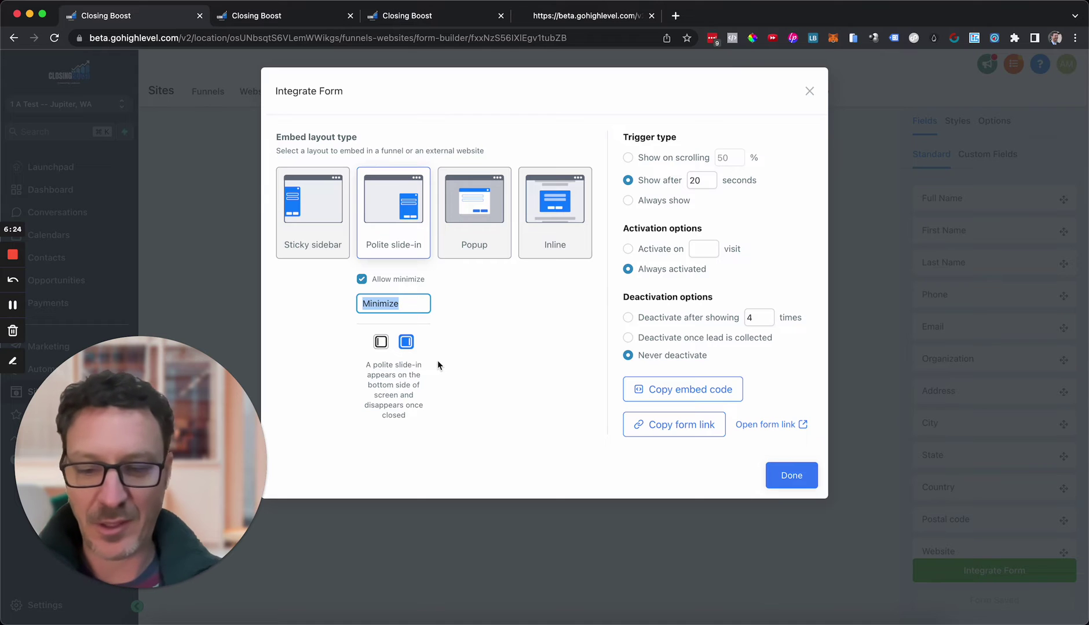
text(Subscribe)
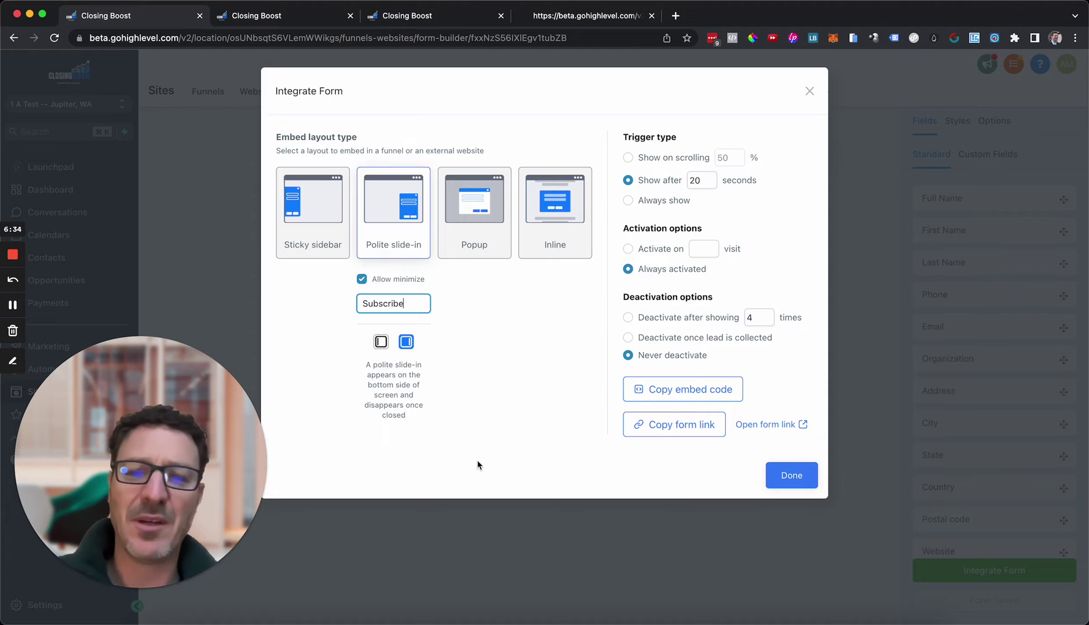
key(super+a)
text(Get More Info No)
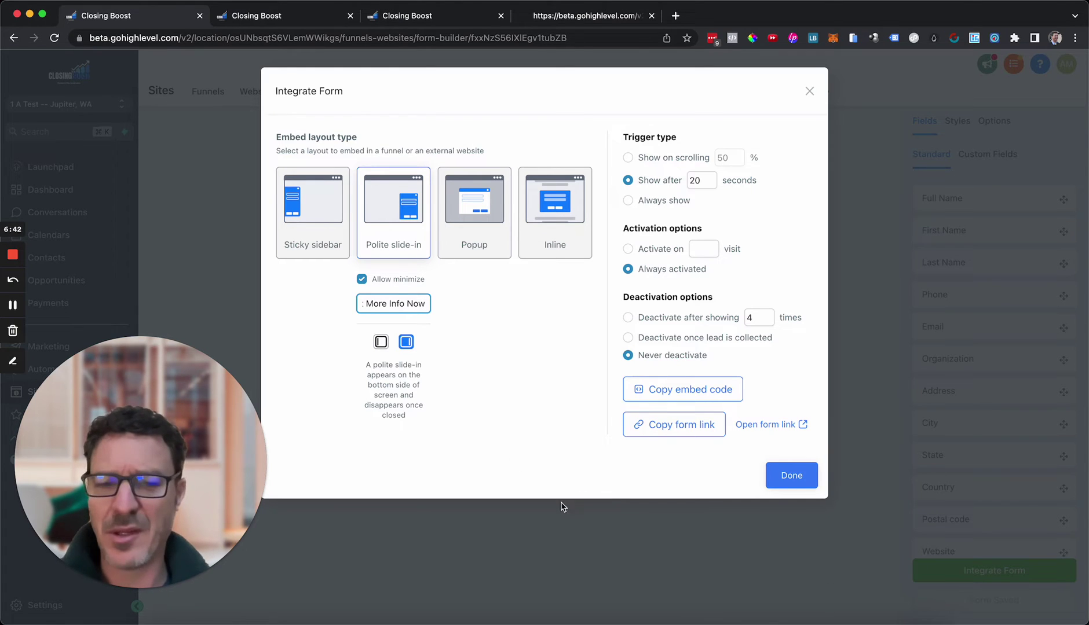
Choose the Sticky sidebar layout and try both its right and left placements, ending on the left side
click(316, 209)
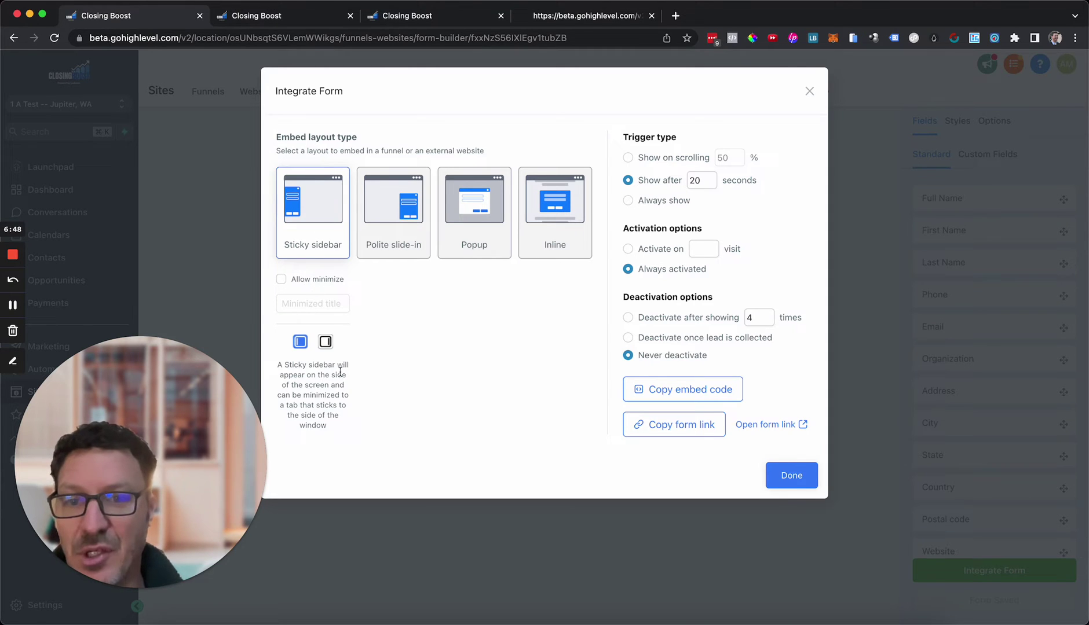
click(325, 342)
click(300, 342)
click(325, 342)
click(299, 343)
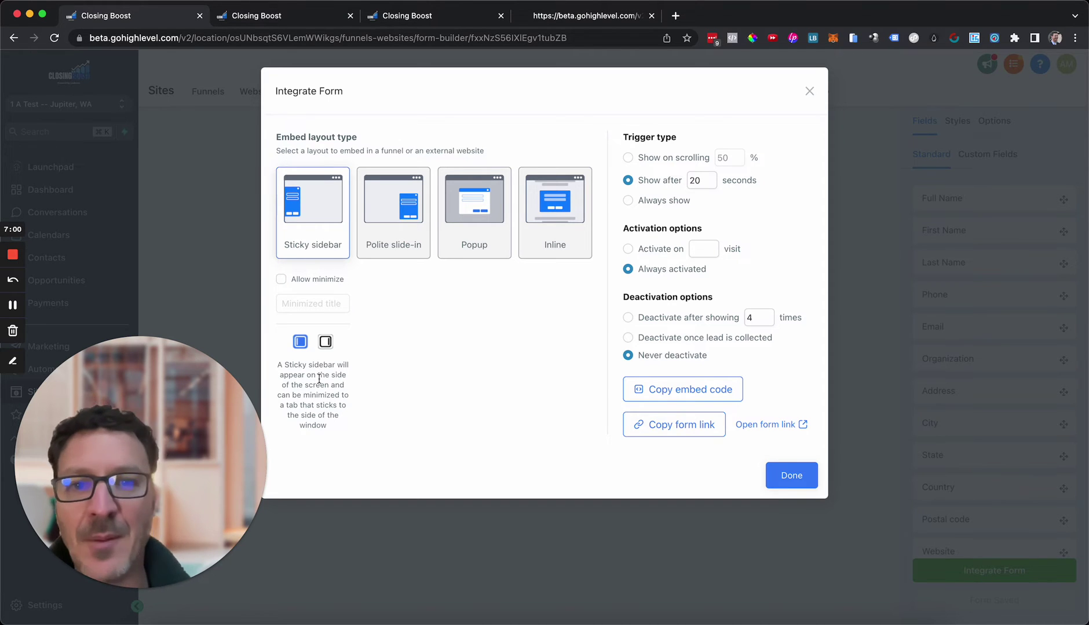
Choose the Inline embed layout and copy its embed code
click(567, 227)
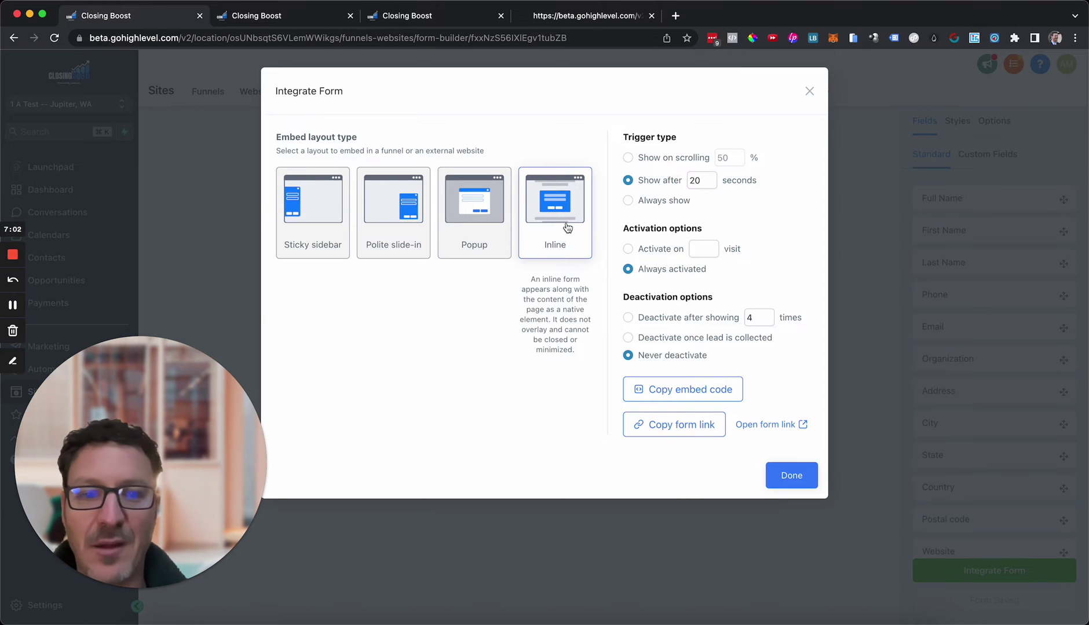
click(681, 395)
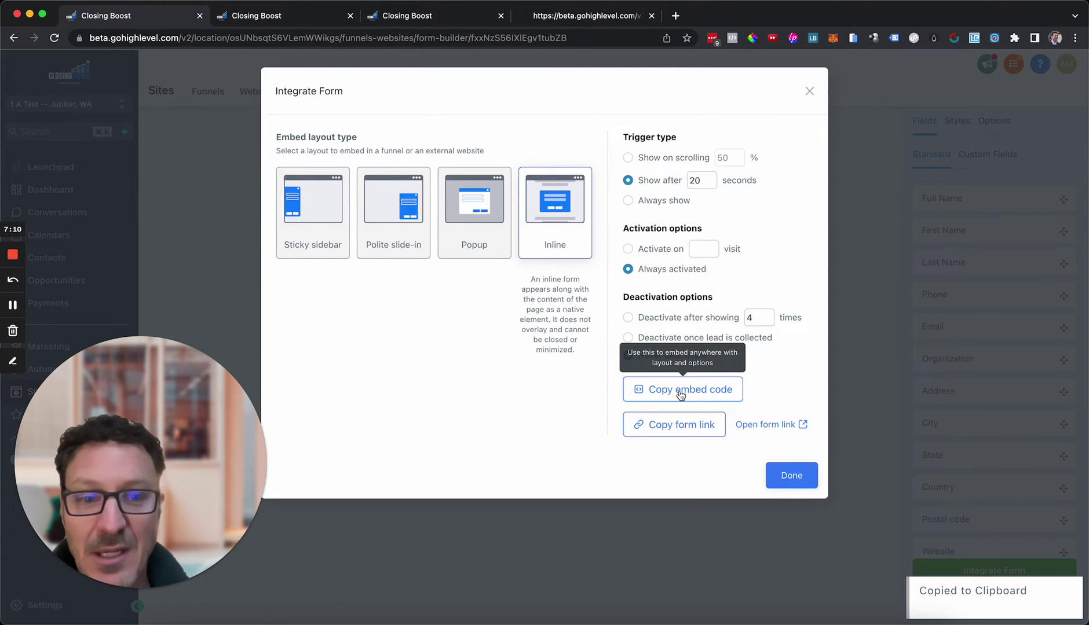
In the page builder, replace all code in the Custom Code element with the copied inline embed code and save it
click(313, 17)
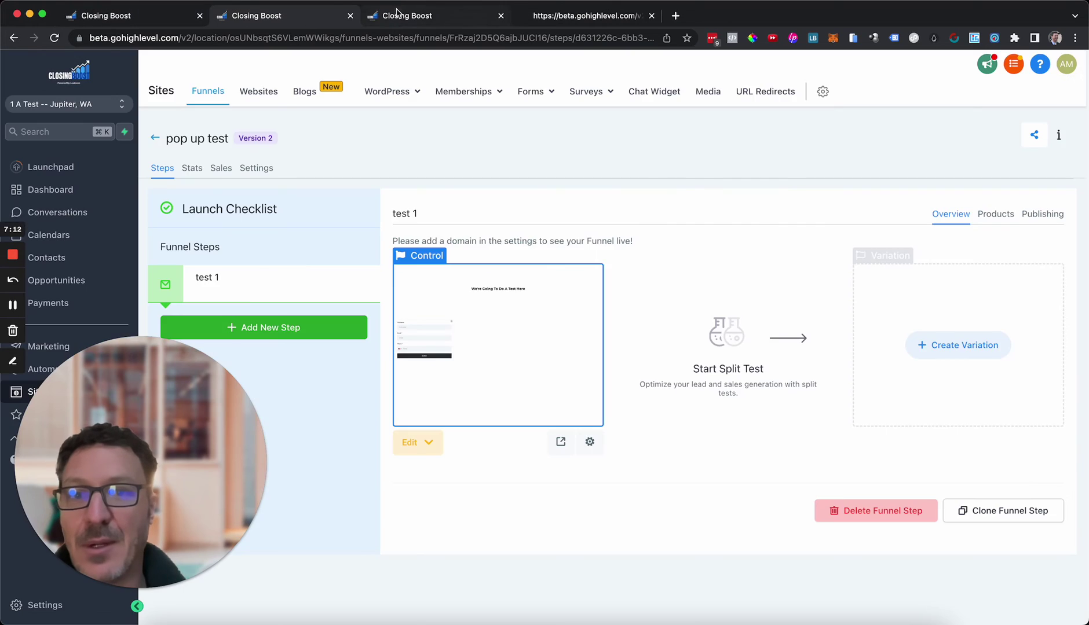
click(395, 14)
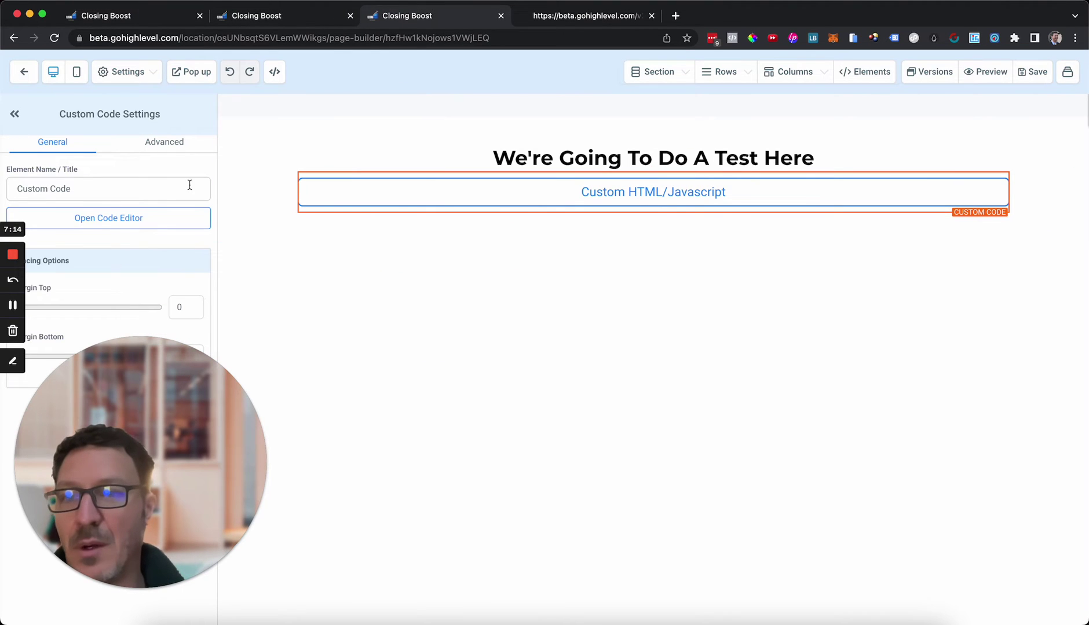
click(146, 218)
key(super+a)
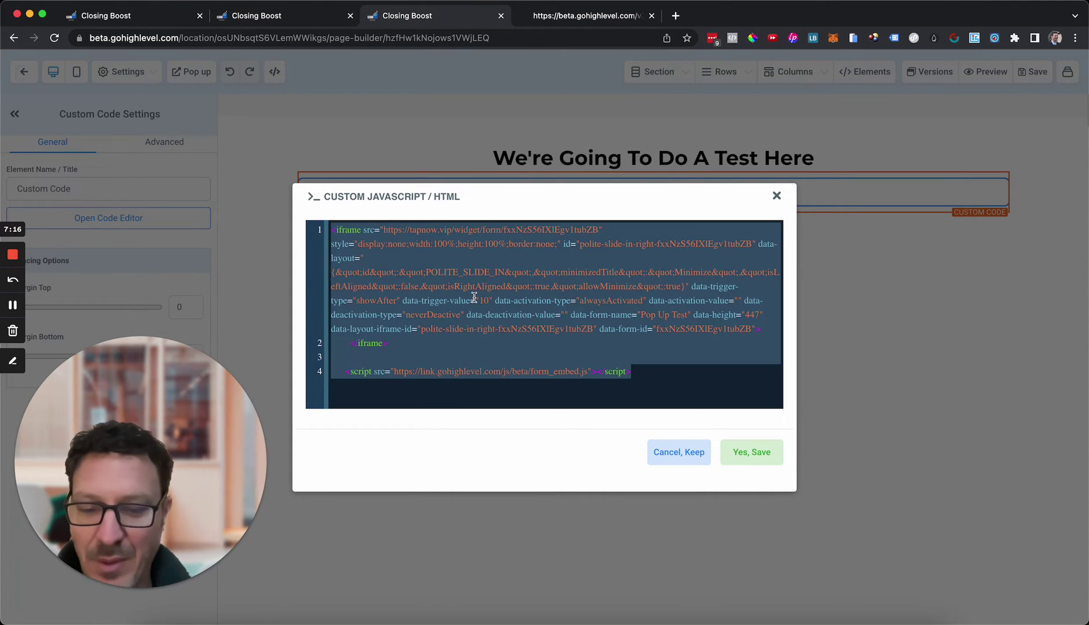
key(super+v)
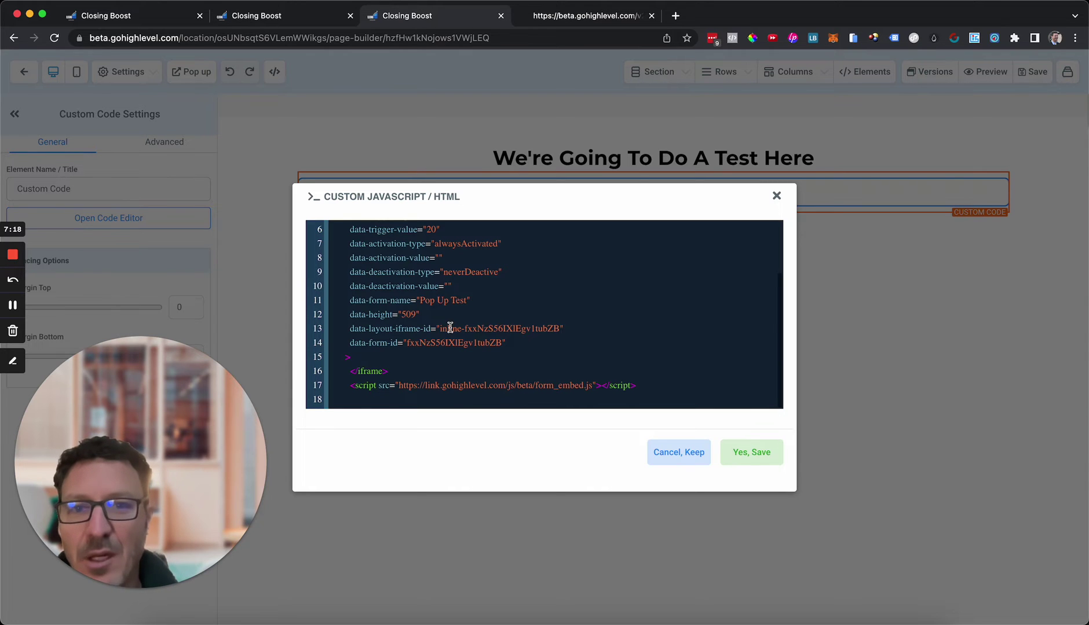
scroll(450, 329, up, 3)
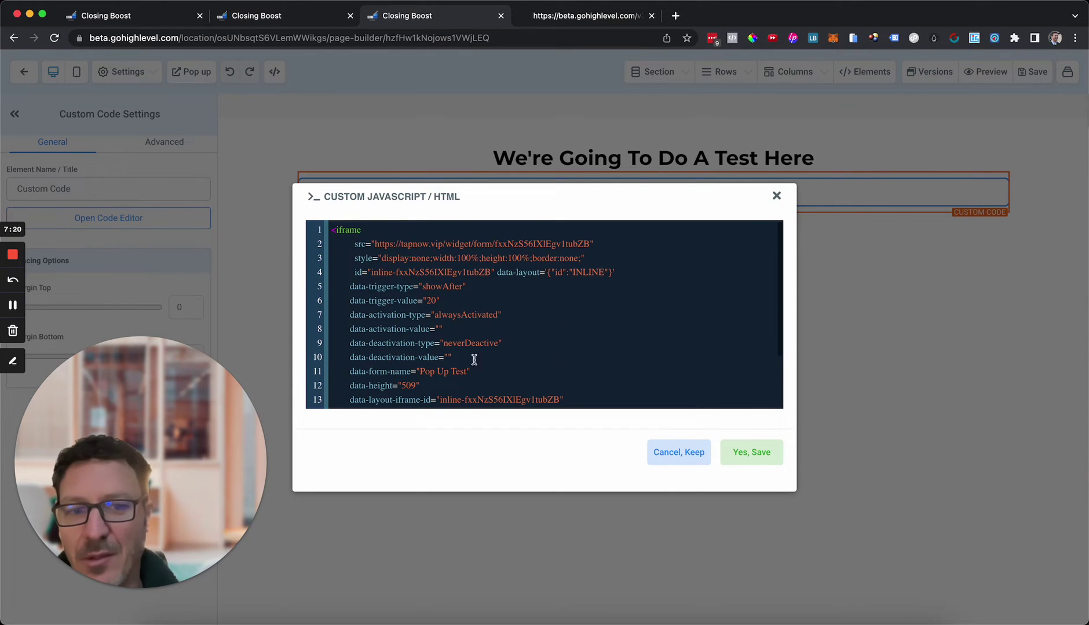
click(760, 456)
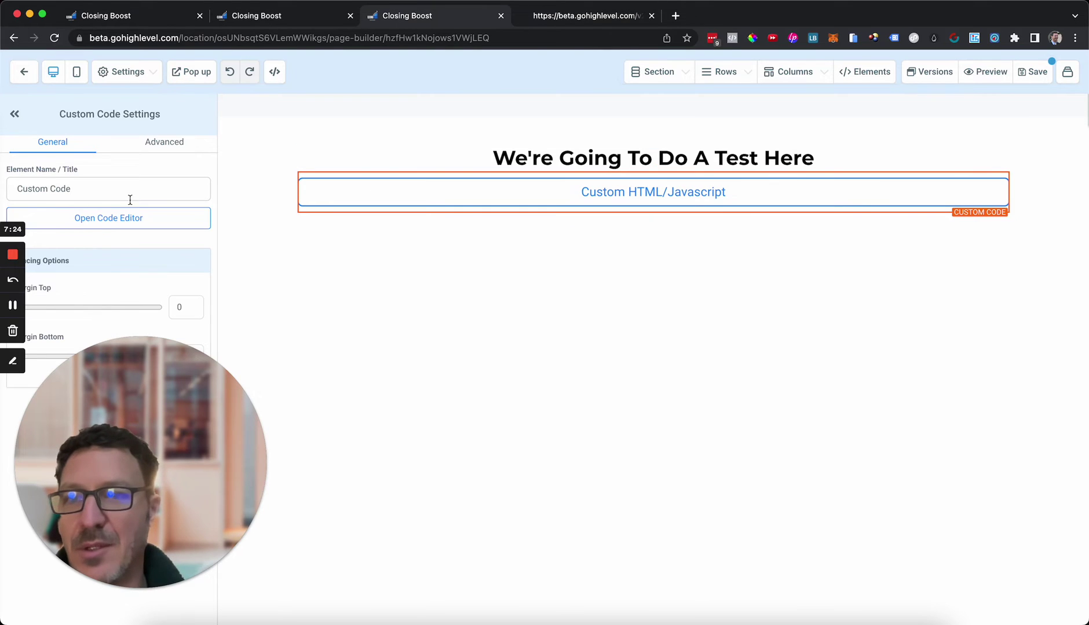
Review the Custom Code element's saved embed code, highlighting "beta" in the script URL, and save it again
click(135, 219)
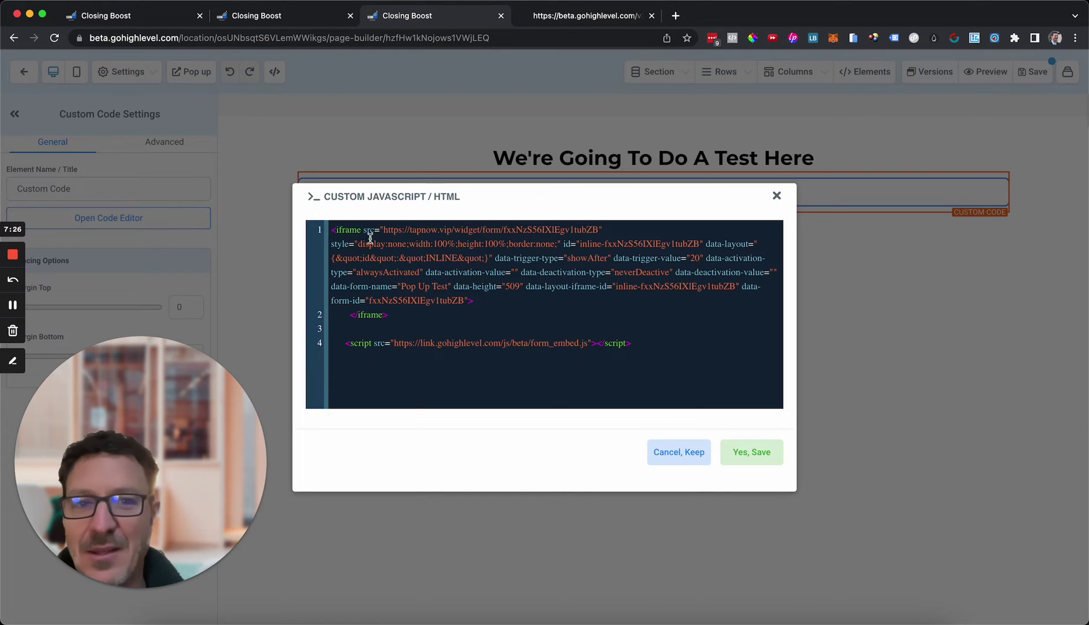
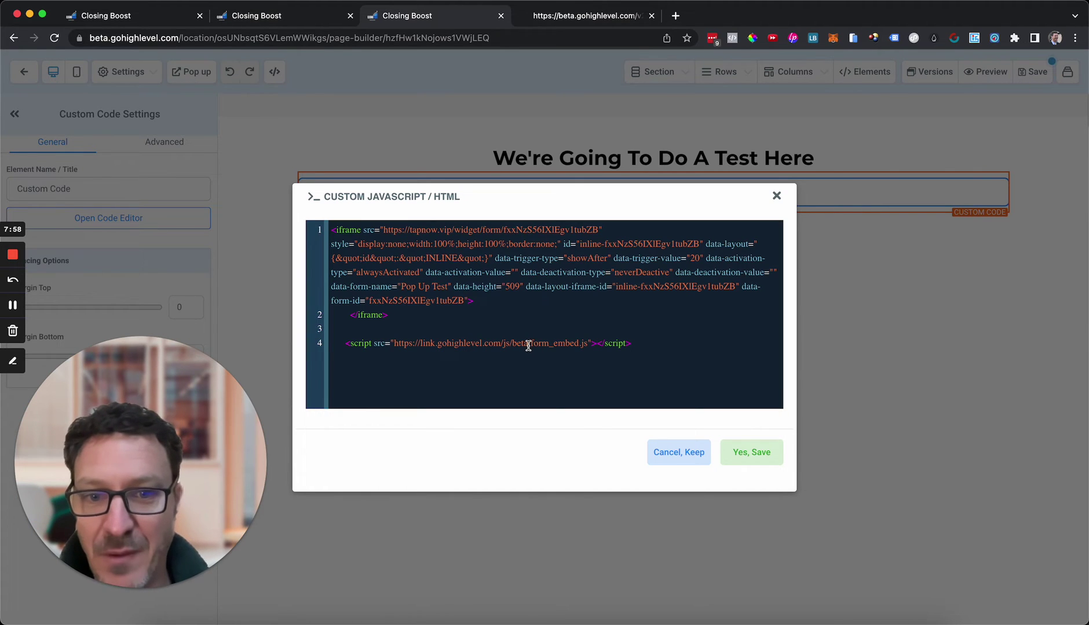
drag(528, 345, 513, 345)
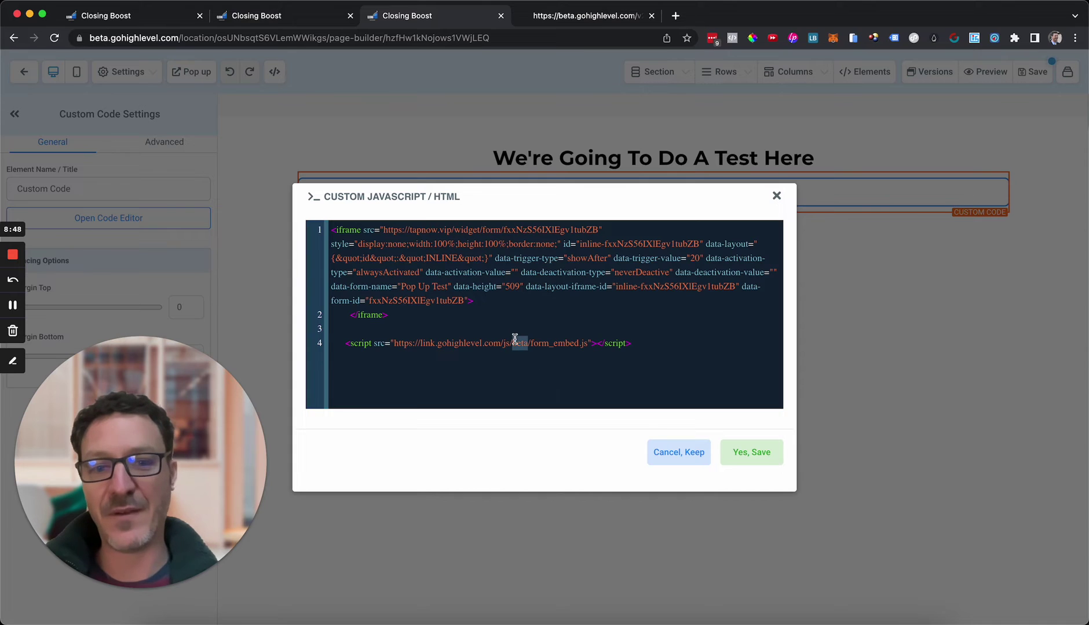
click(748, 453)
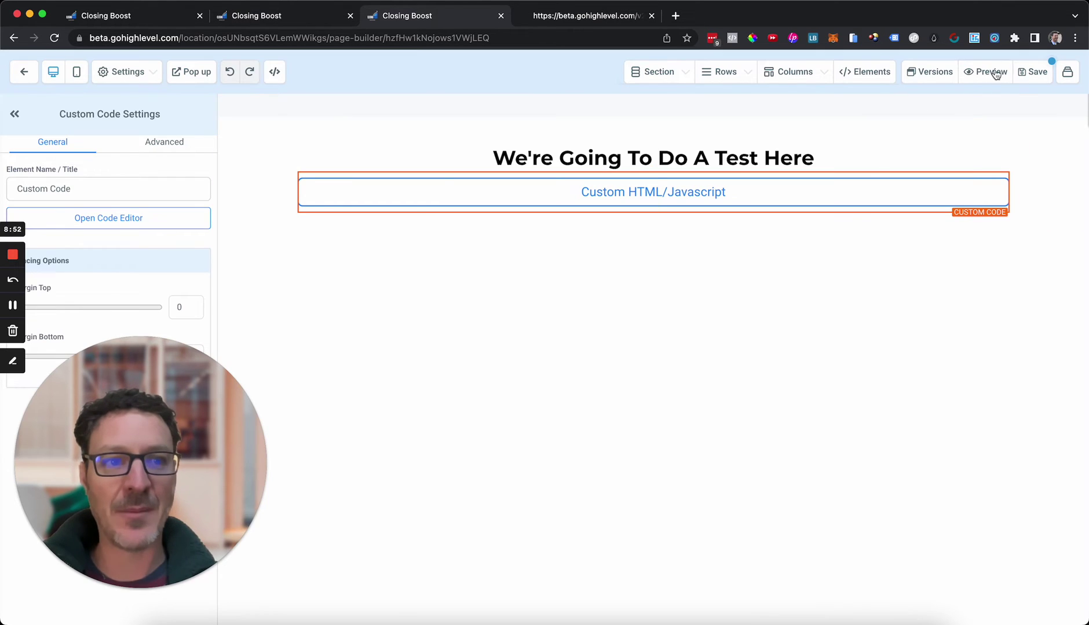
Preview the page, close the duplicate preview, and check the inline form's display against the form's trigger settings
click(991, 72)
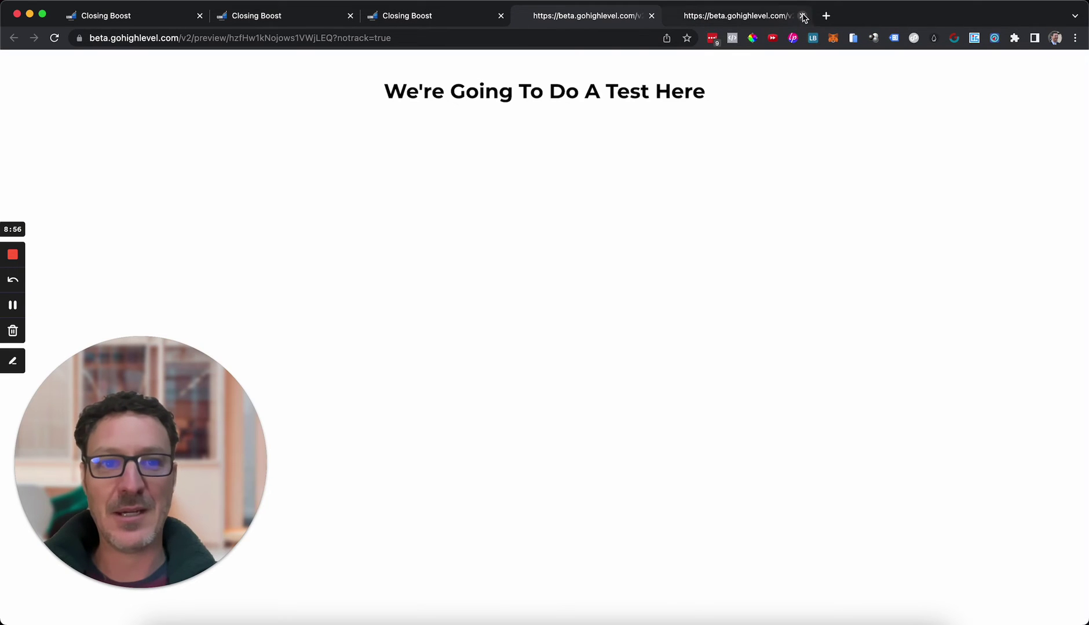
click(801, 16)
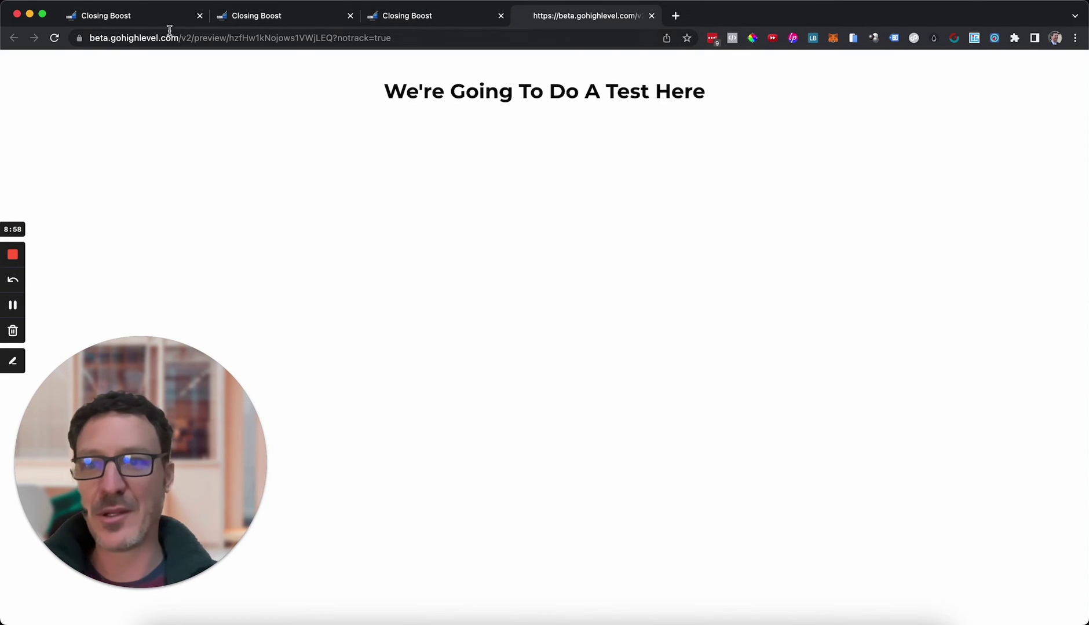
click(153, 13)
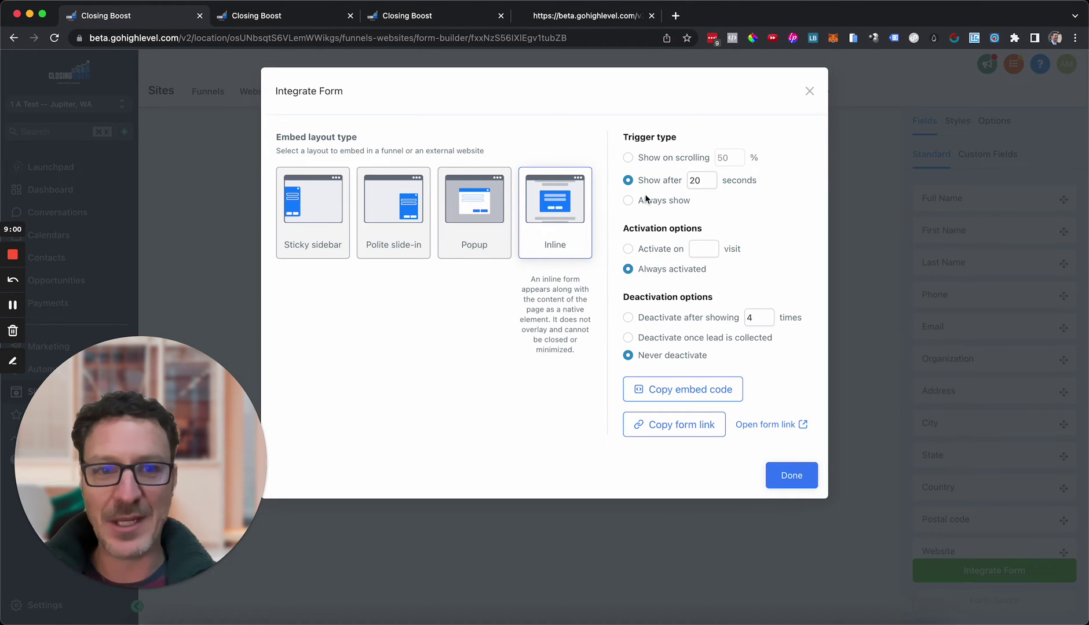
click(593, 18)
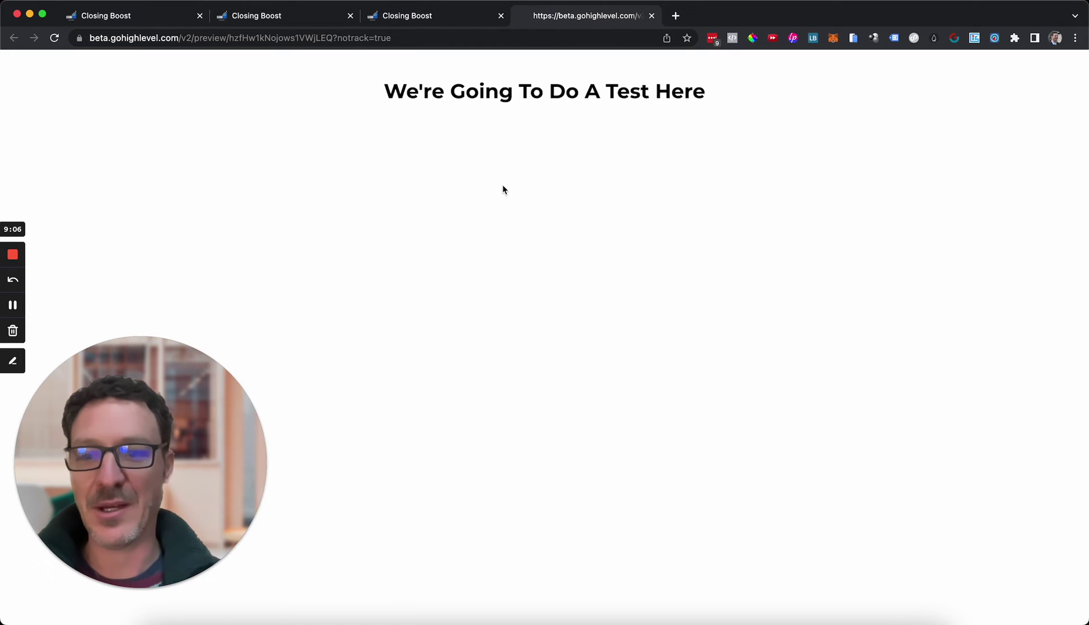
click(164, 17)
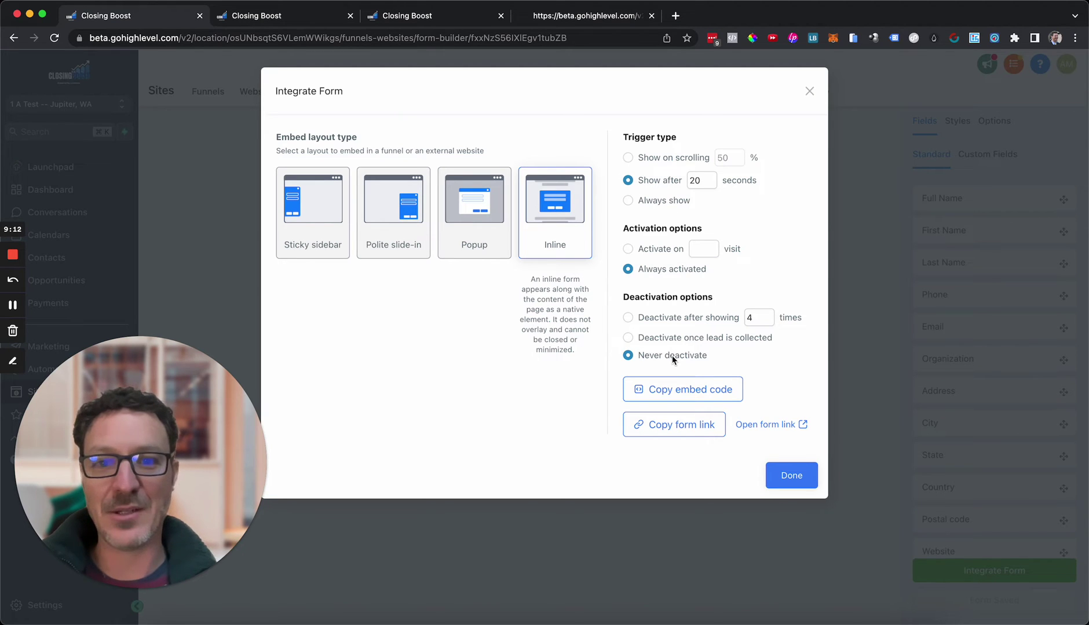
click(569, 18)
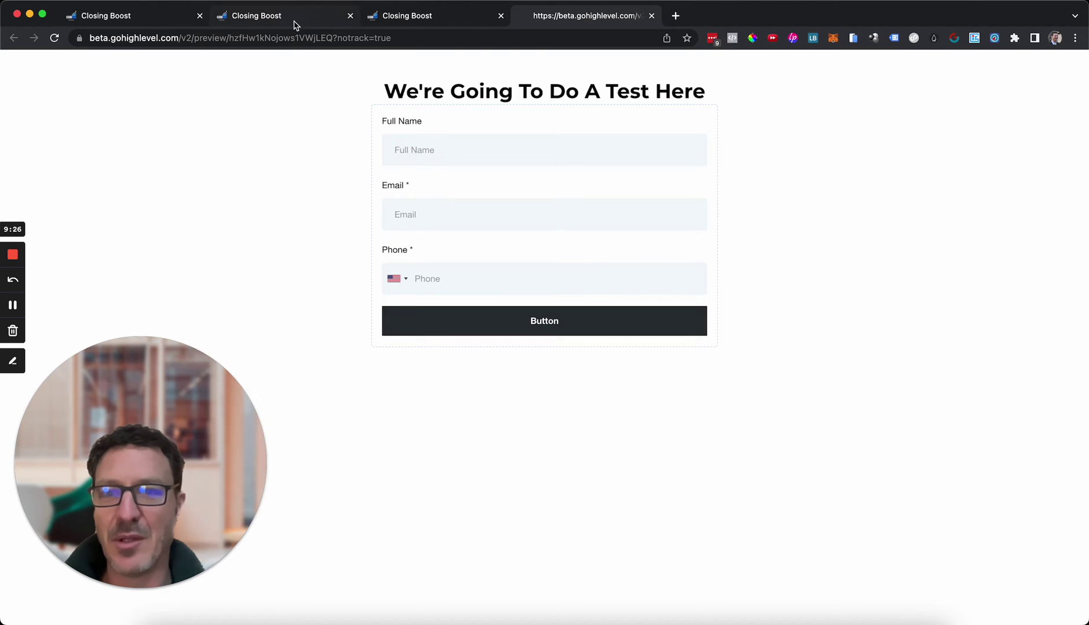
Switch the form's embed layout to Popup, set it to show after 5 seconds, and copy the embed code
click(154, 22)
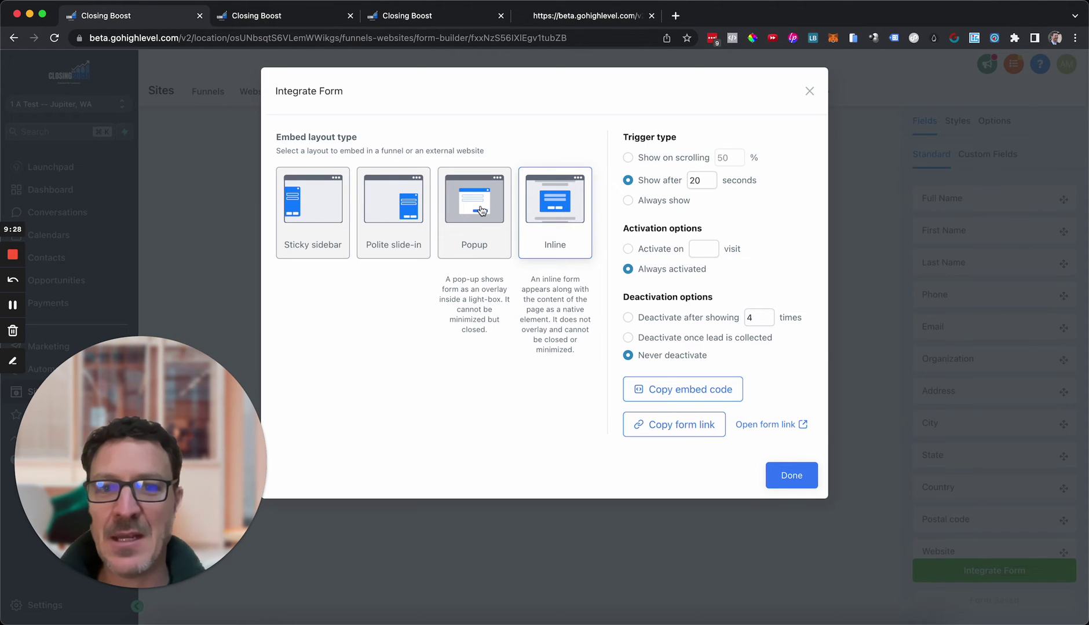
click(466, 244)
click(701, 180)
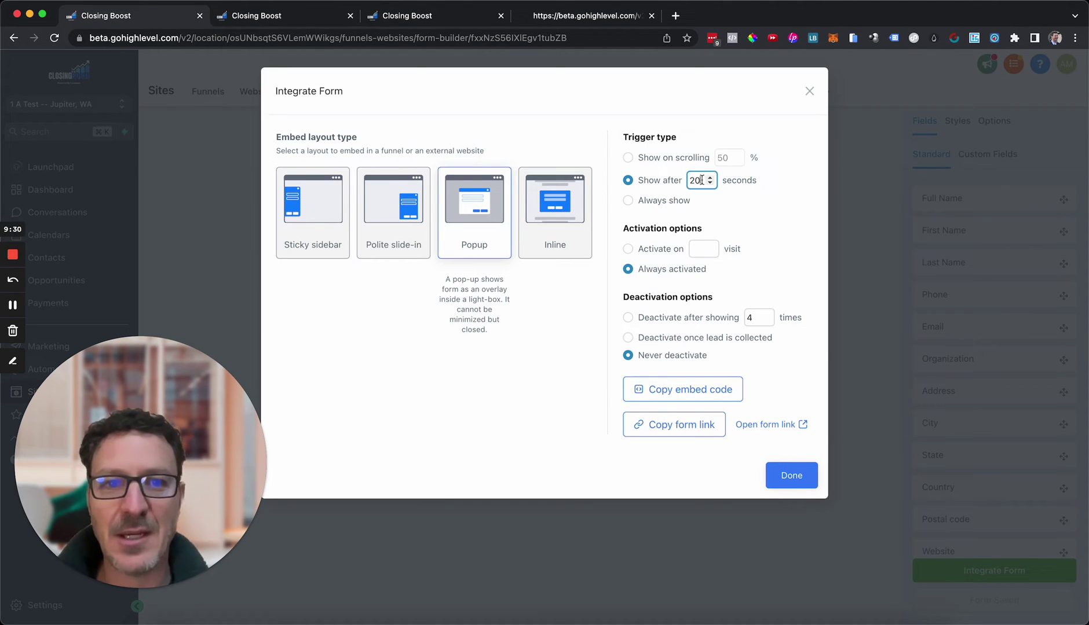
key(BackSpace)
key(BackSpace)
text(5)
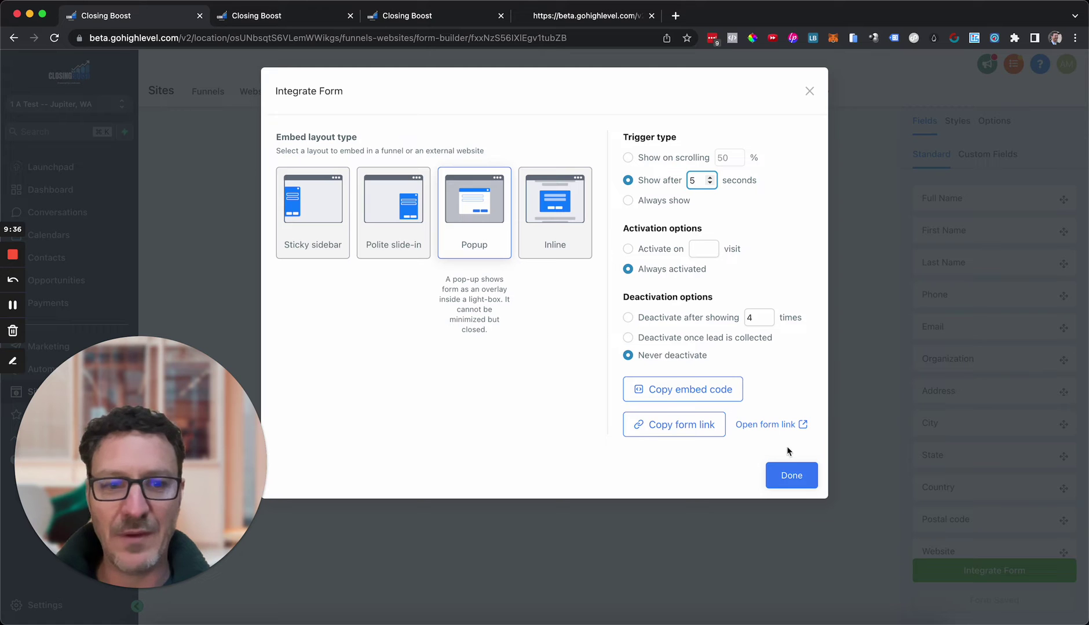
click(711, 396)
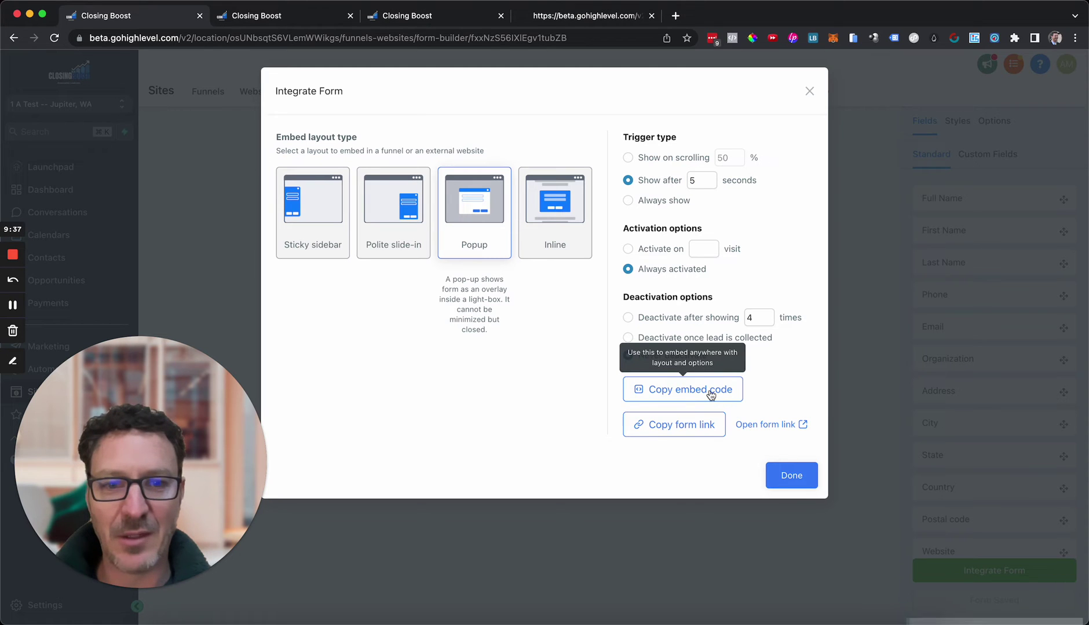
Replace all code in the page's Custom Code element with the copied popup embed code
click(435, 24)
click(145, 219)
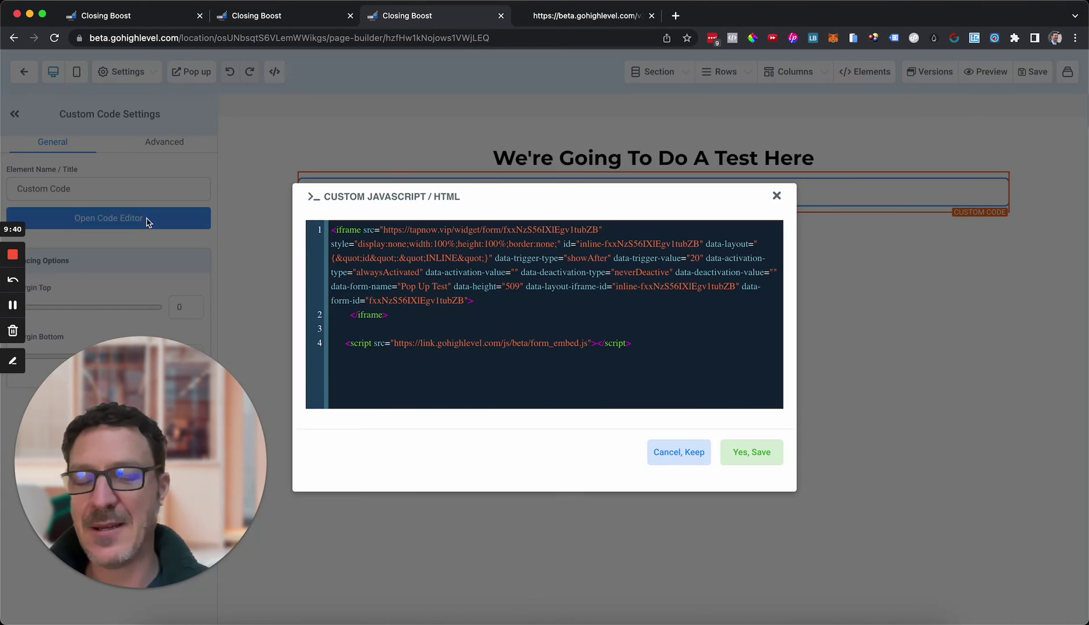
key(super+a)
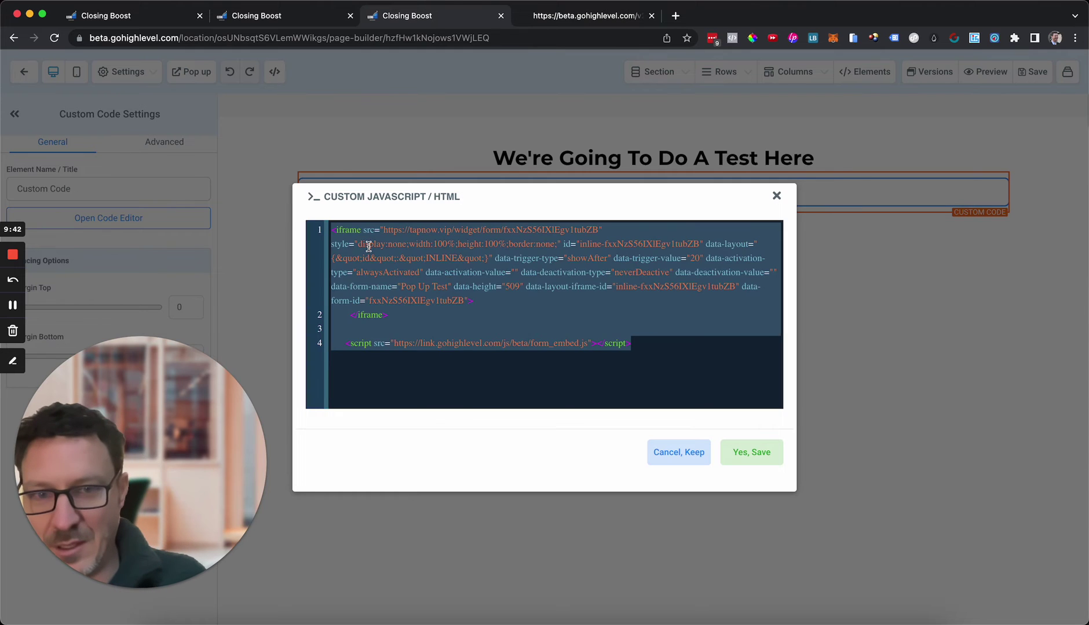
key(super+v)
scroll(505, 314, up, 3)
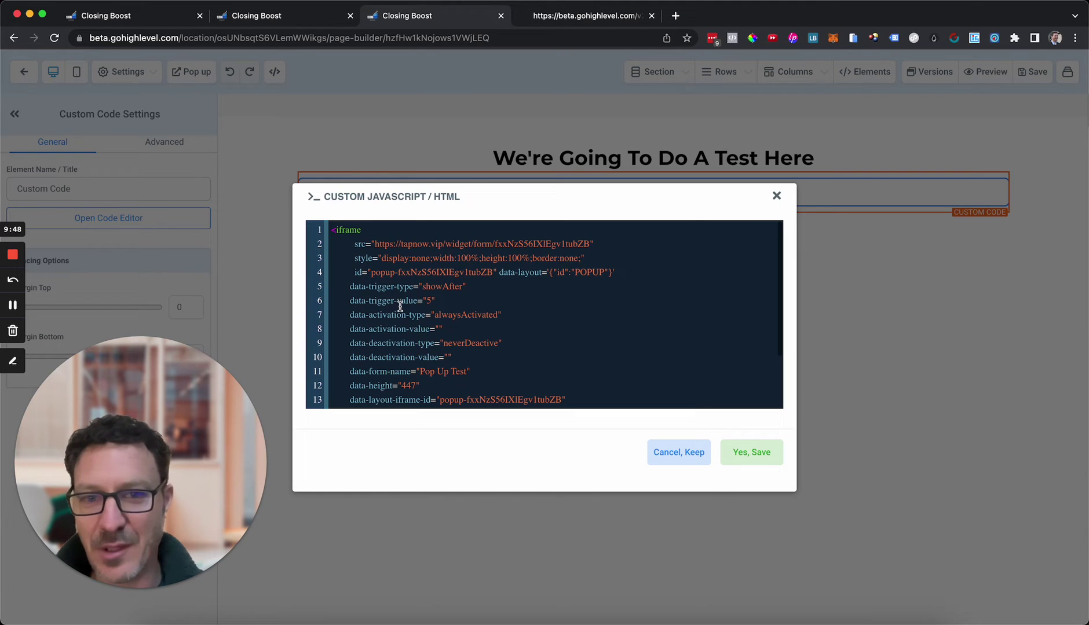
Check the pasted popup code against the form's integration settings and save the custom code
click(167, 22)
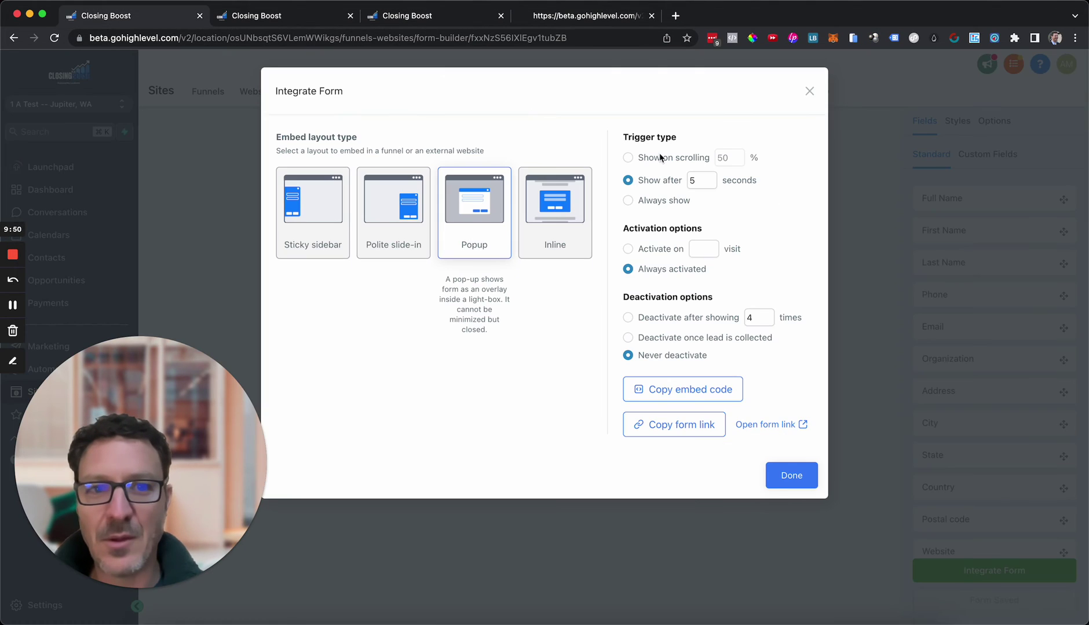
click(457, 22)
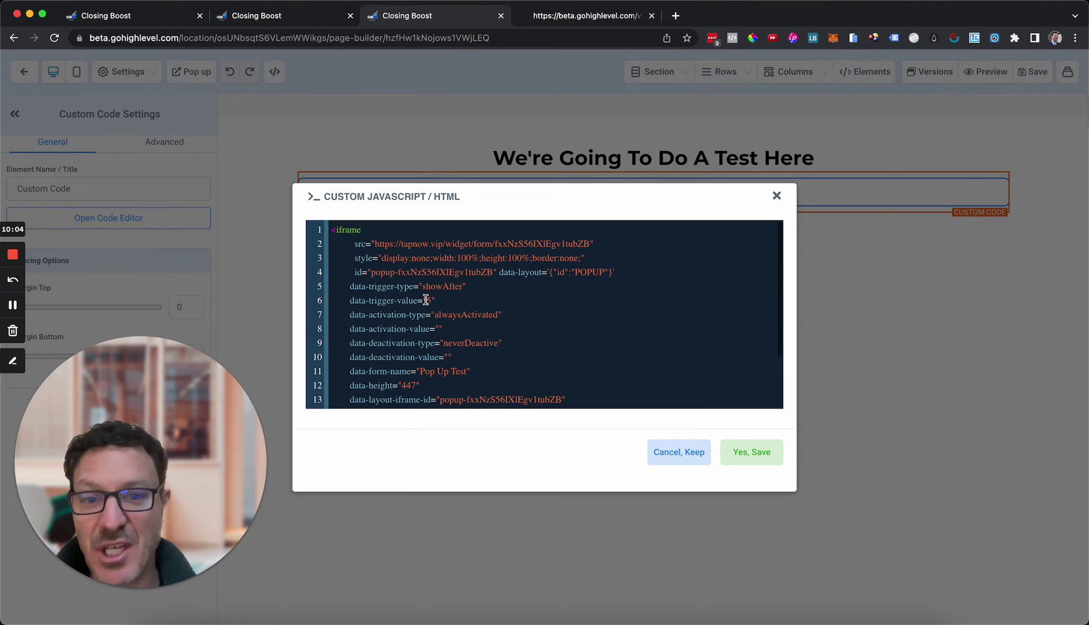
scroll(513, 340, down, 3)
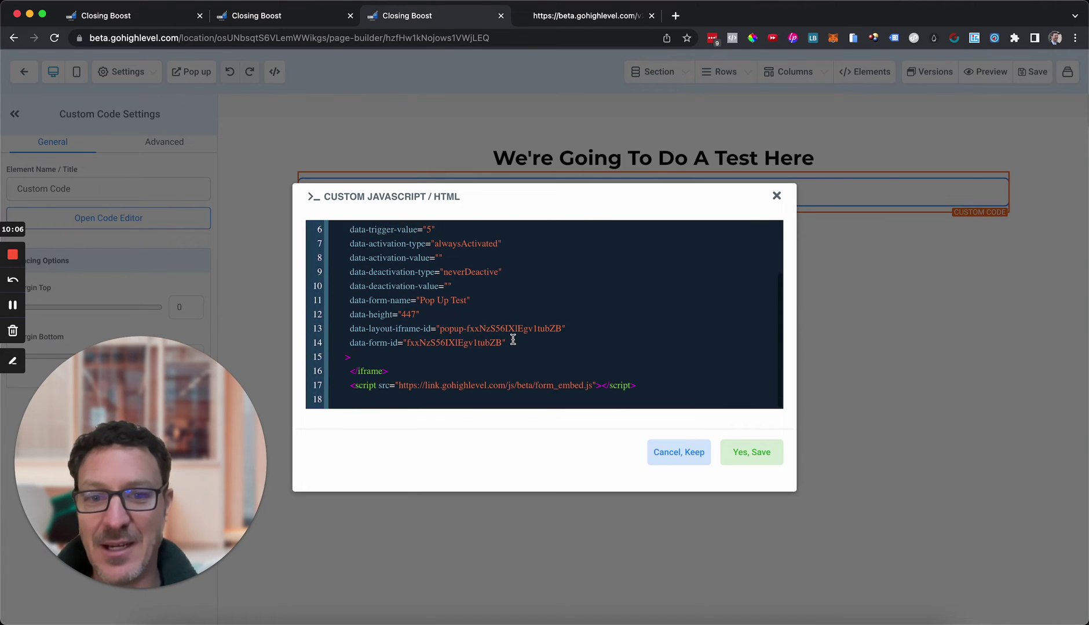
scroll(513, 341, up, 3)
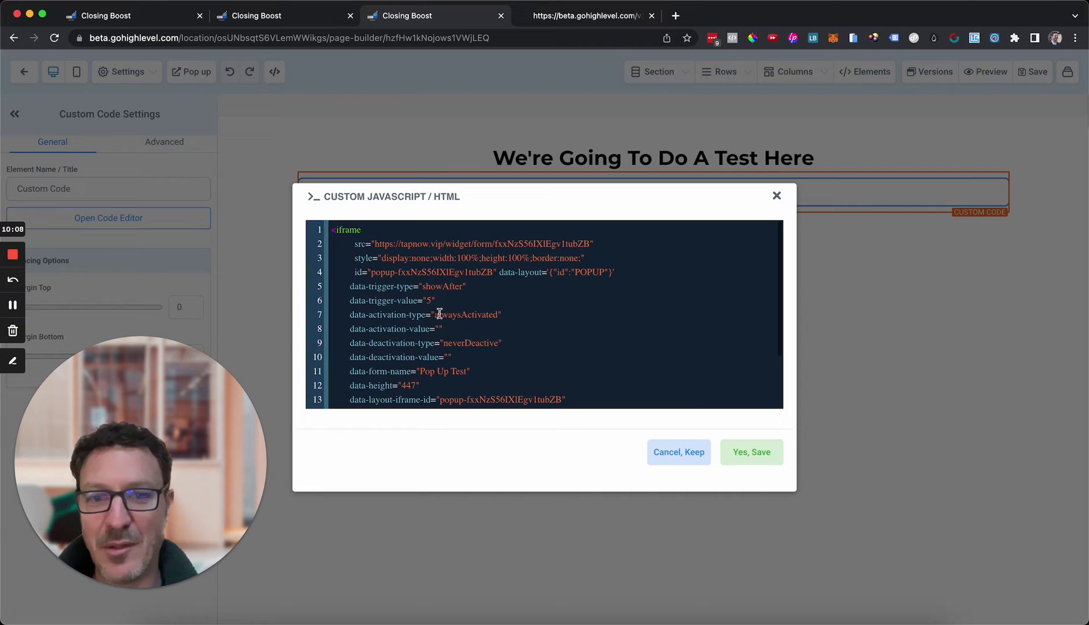
click(761, 452)
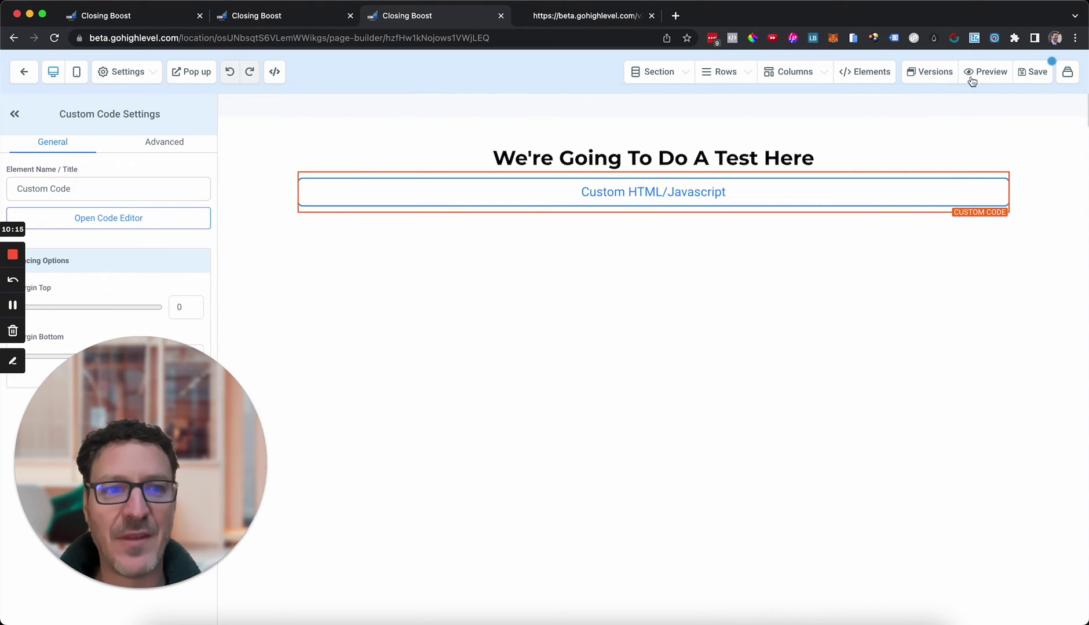
Preview the page to test the popup form, and close the popup once it is displayed
click(983, 73)
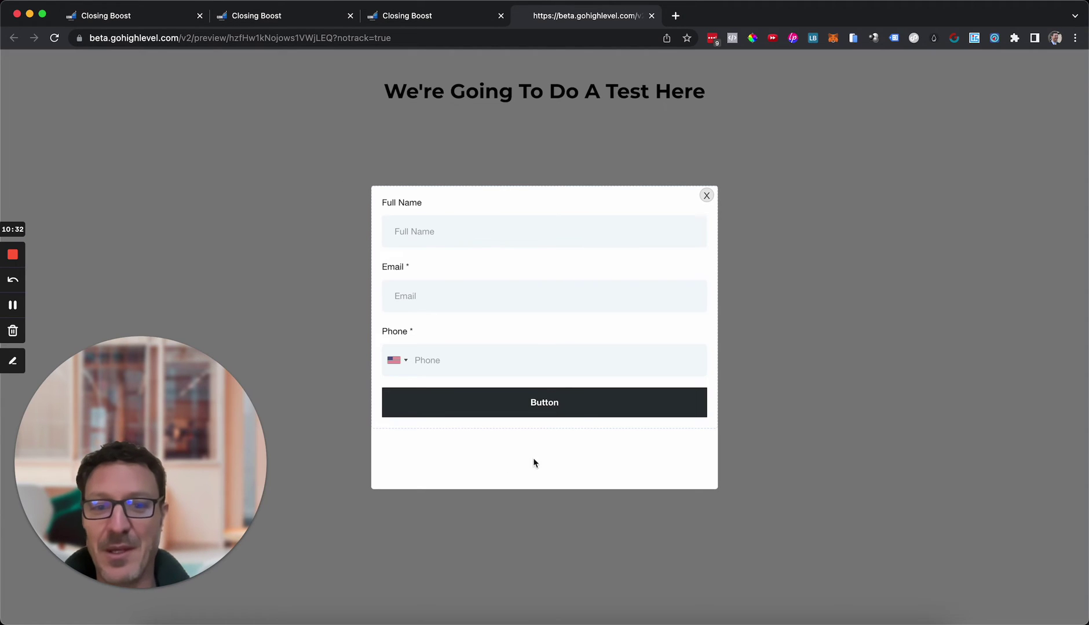
click(706, 197)
Return to the form's integration settings and switch the embed layout to Polite slide-in
click(165, 20)
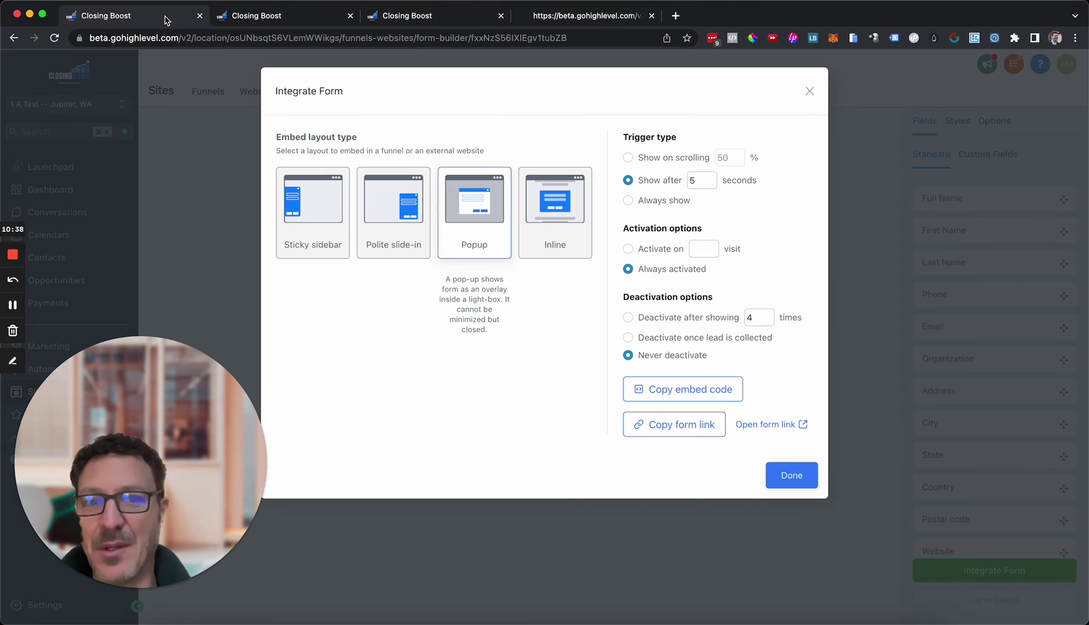
click(402, 226)
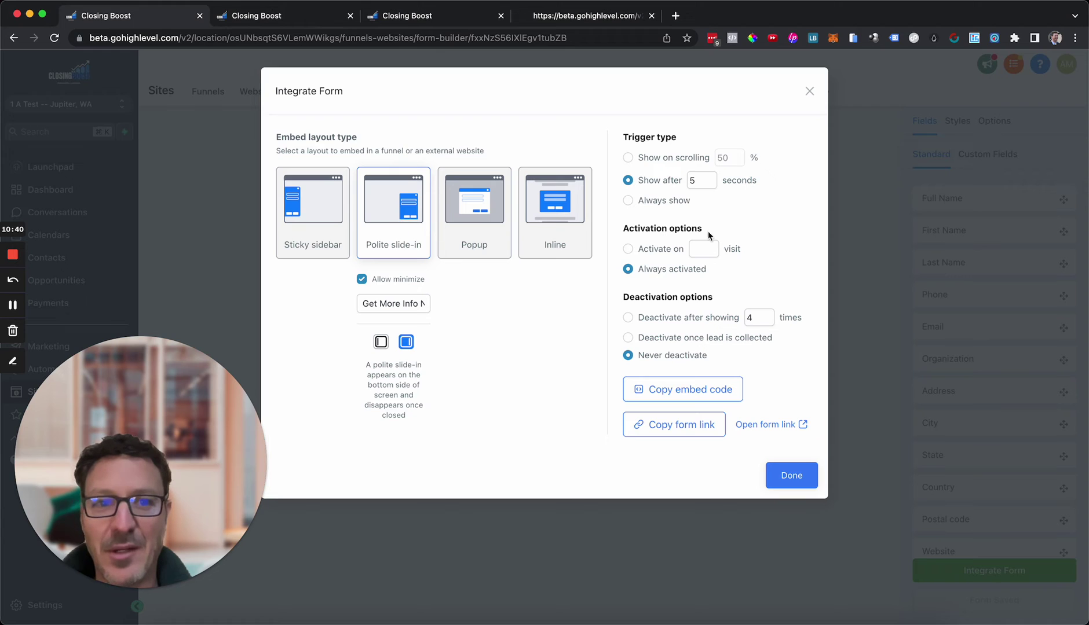
Set the Polite slide-in to show after 3 seconds, keep its right-aligned placement, and copy the embed code
click(704, 181)
key(BackSpace)
text(3)
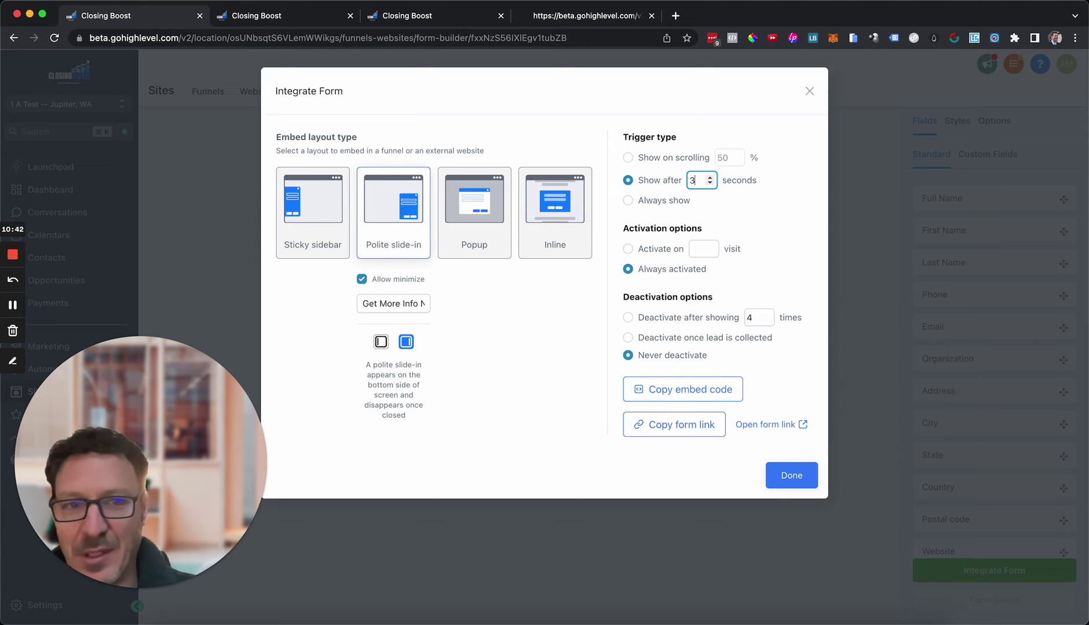
click(387, 305)
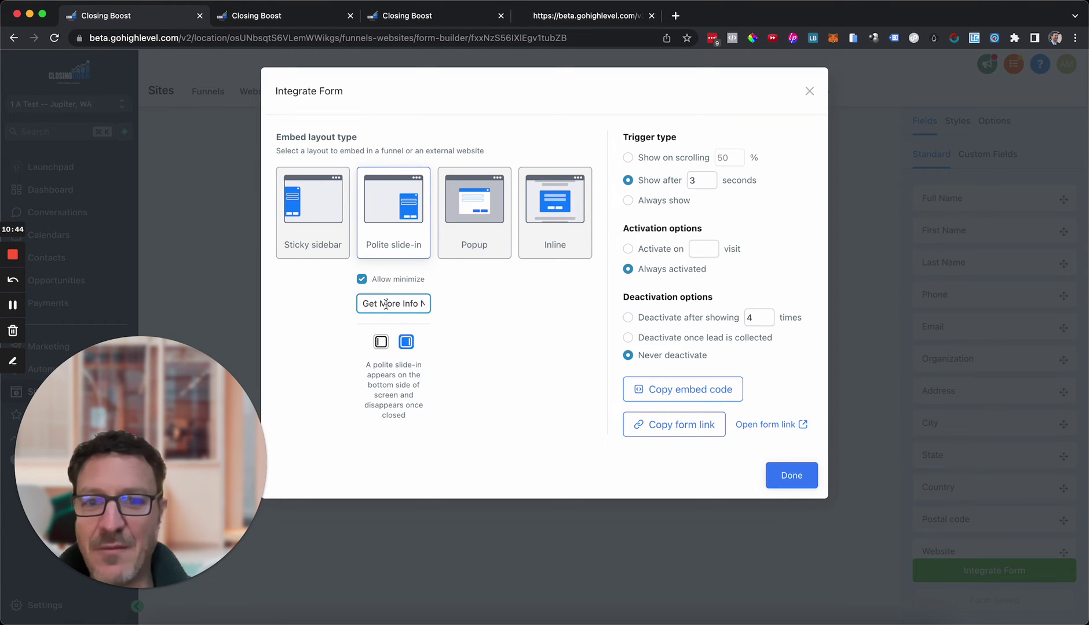
click(380, 341)
click(406, 343)
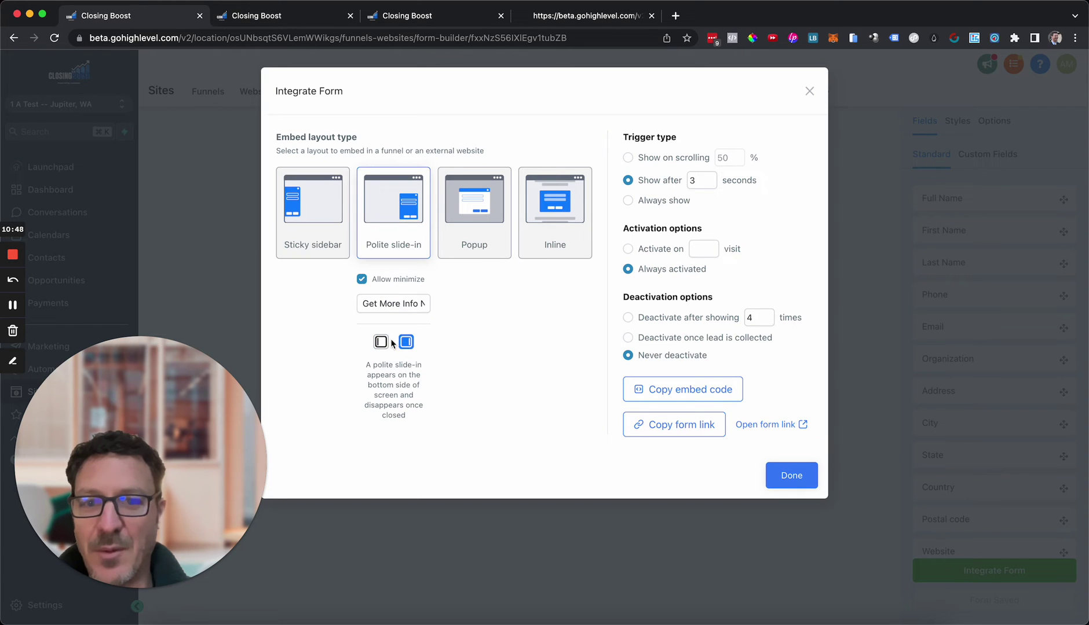
click(690, 394)
Replace the code in the funnel page's Custom Code element with the copied slide-in embed code and save it
click(446, 24)
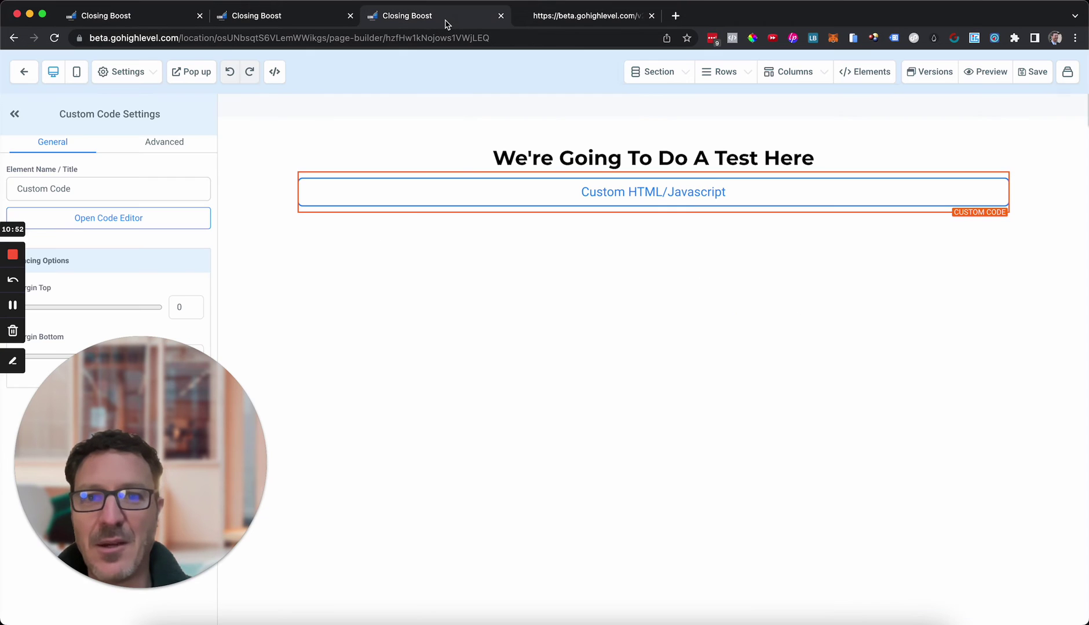
click(105, 220)
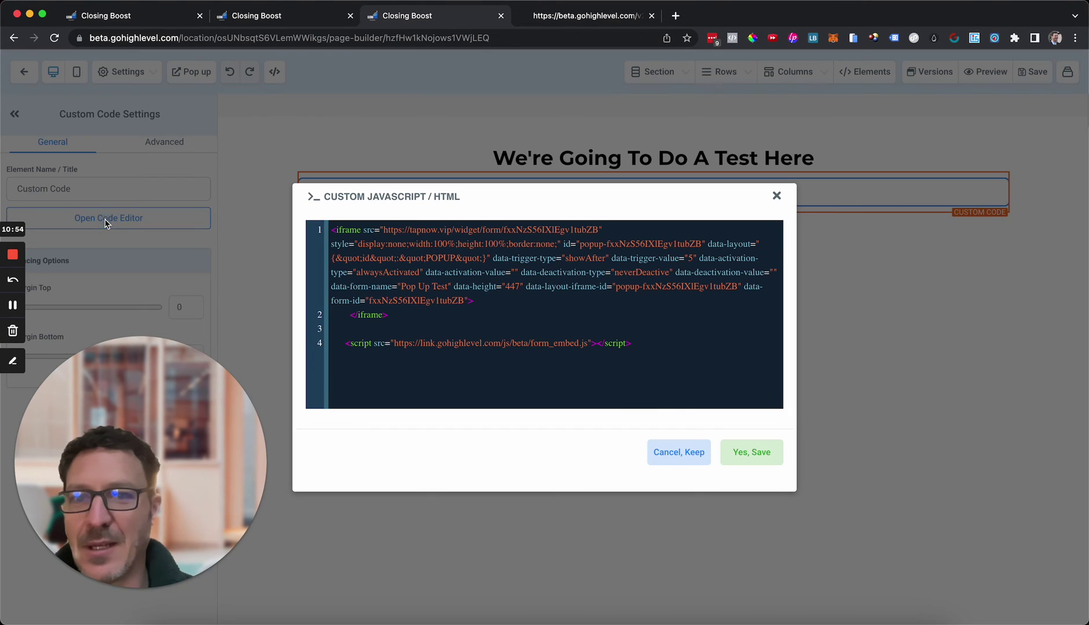
key(super+a)
key(super+v)
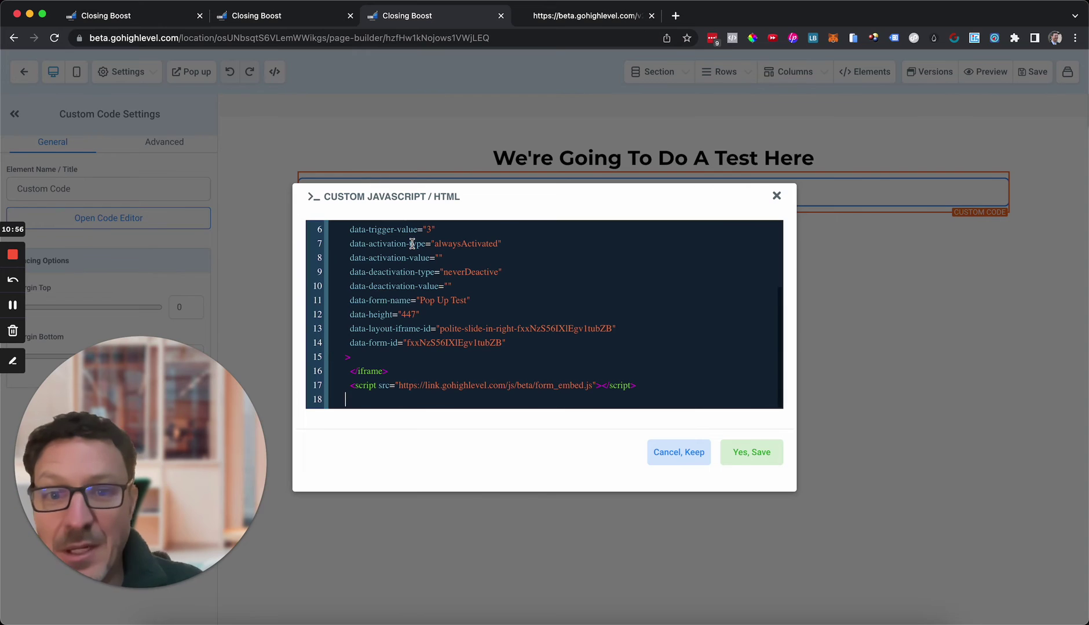
click(752, 460)
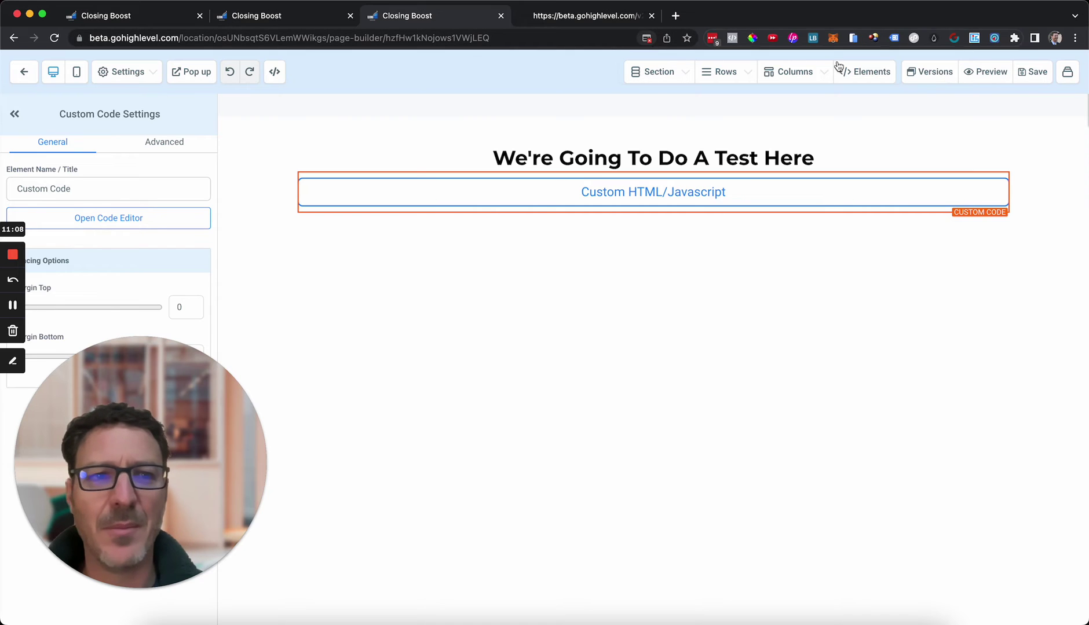
Preview the page and test the slide-in form by minimizing, reopening and minimizing it again
click(986, 76)
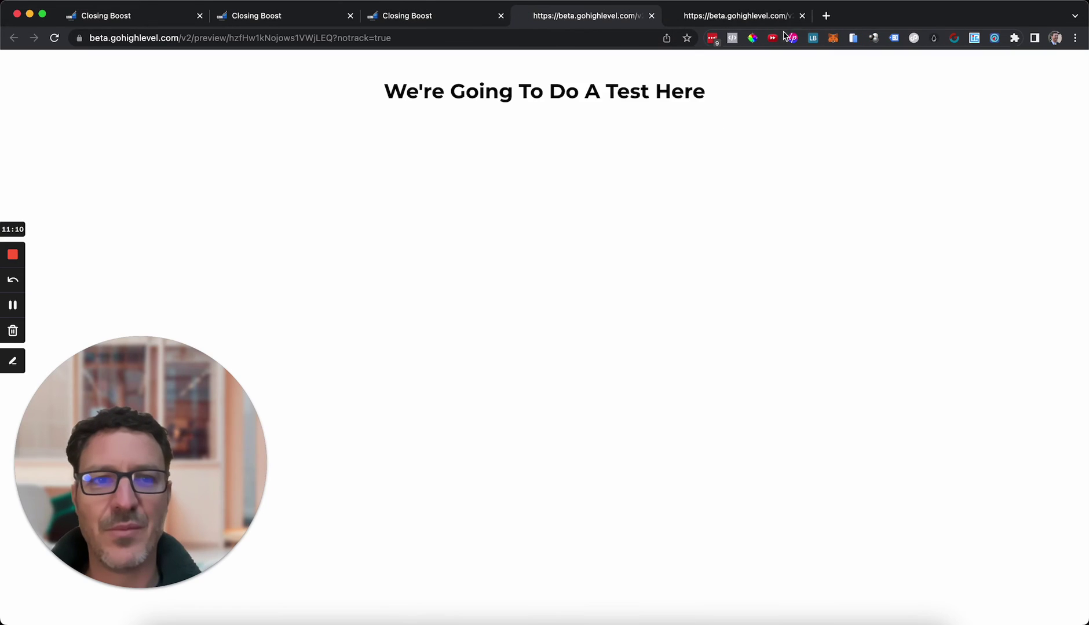
click(802, 16)
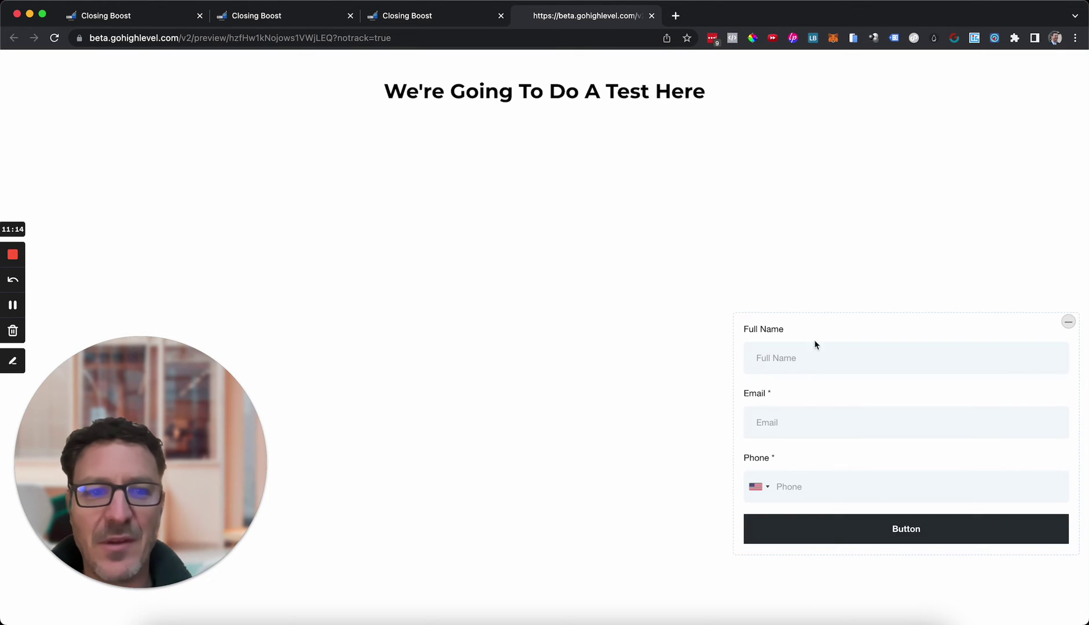
click(1067, 324)
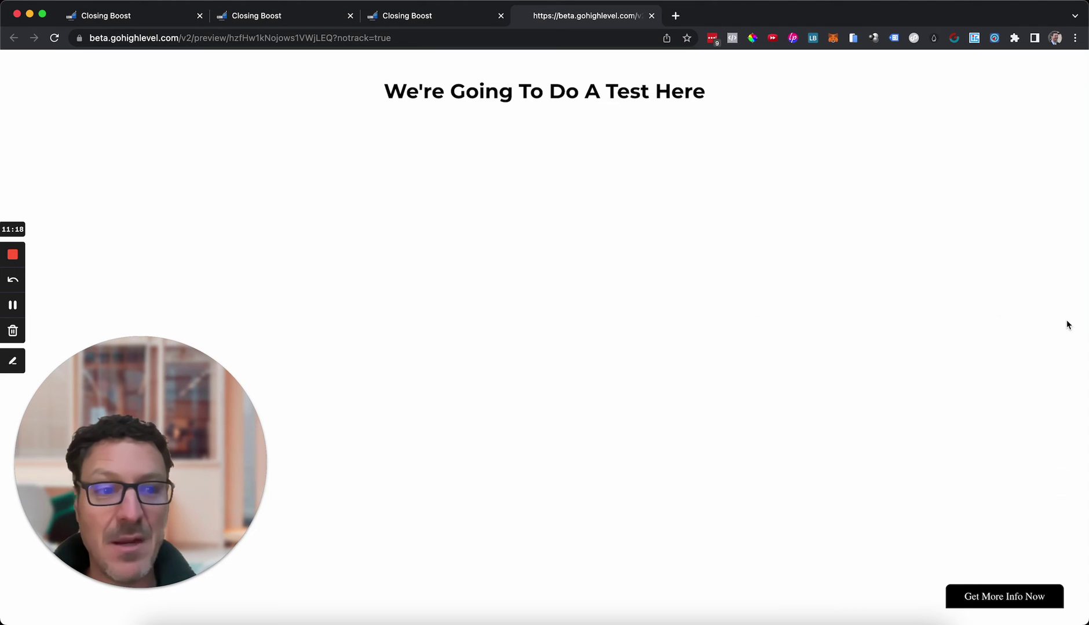
click(1002, 596)
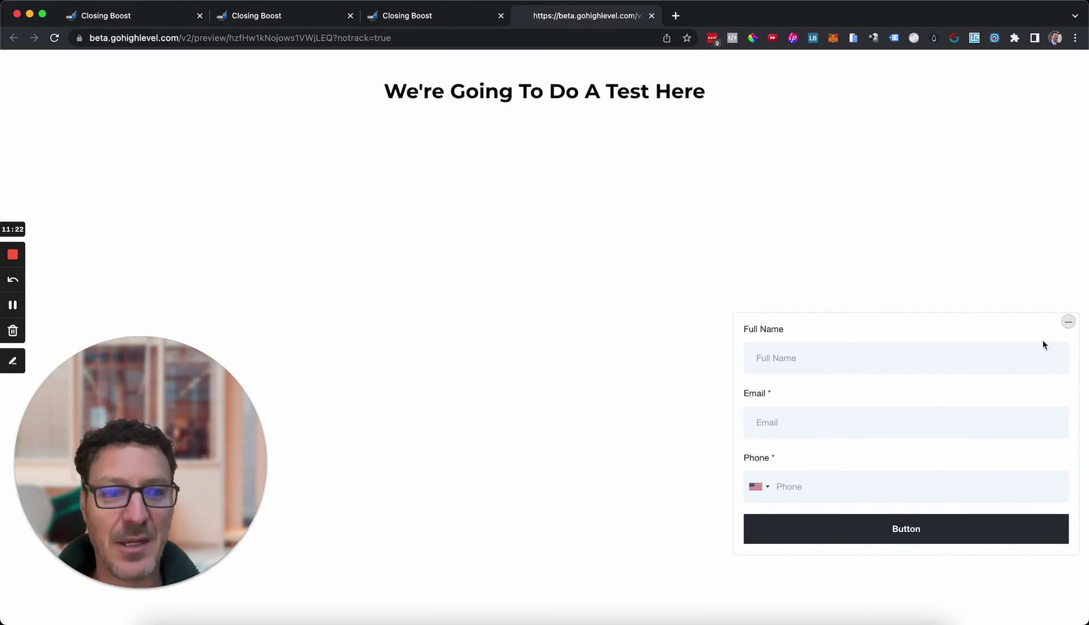
click(1068, 323)
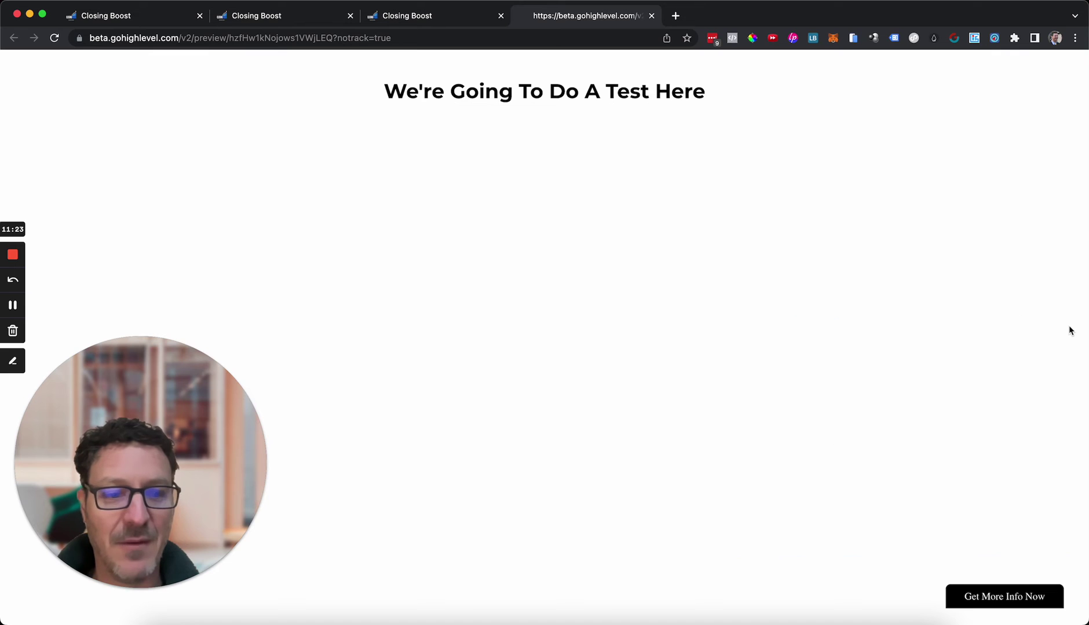
Switch the form's embed layout to Sticky sidebar with the Always show trigger, and copy its embed code
click(259, 15)
click(399, 16)
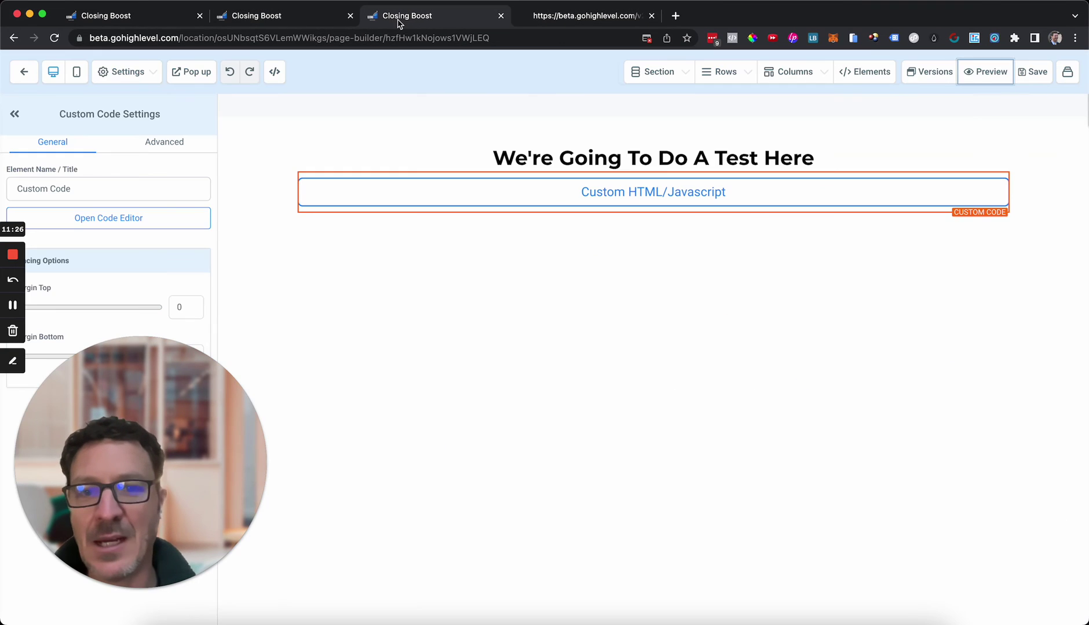
click(121, 16)
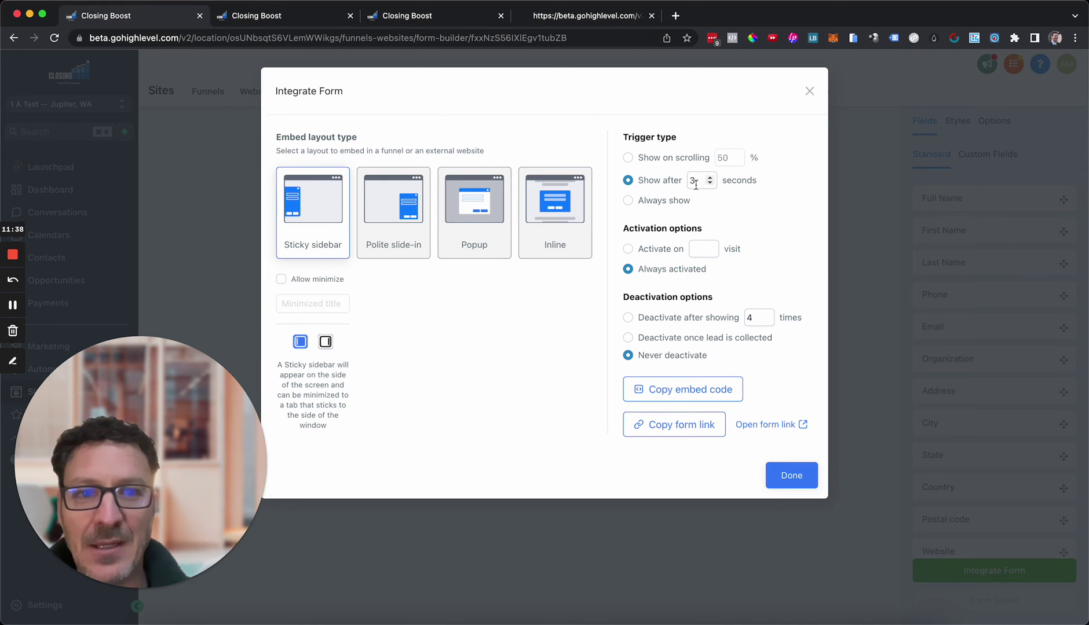
click(627, 200)
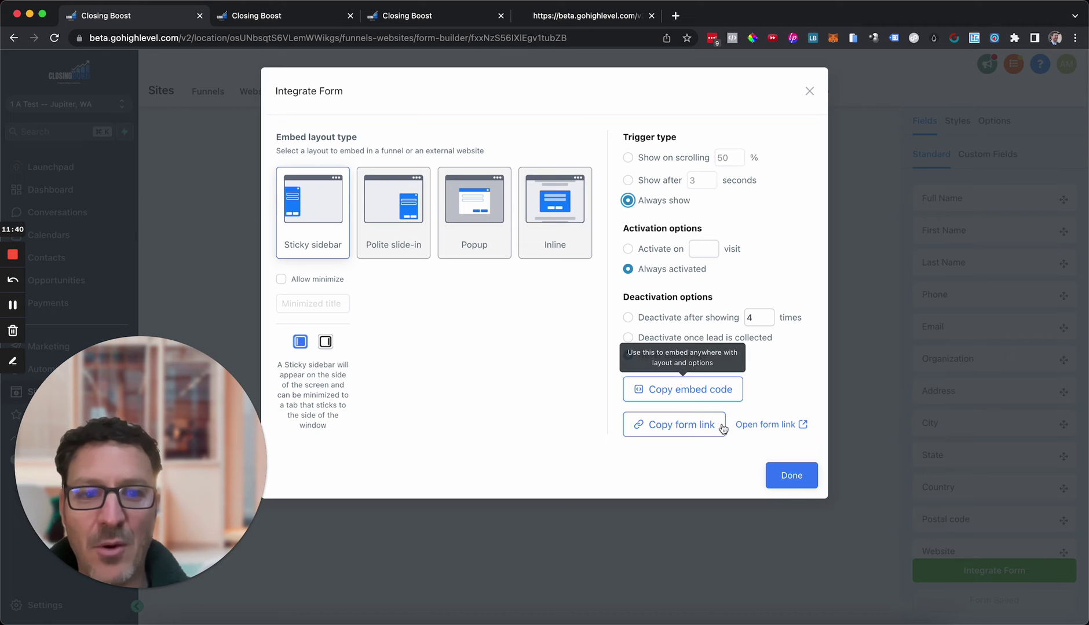
click(714, 391)
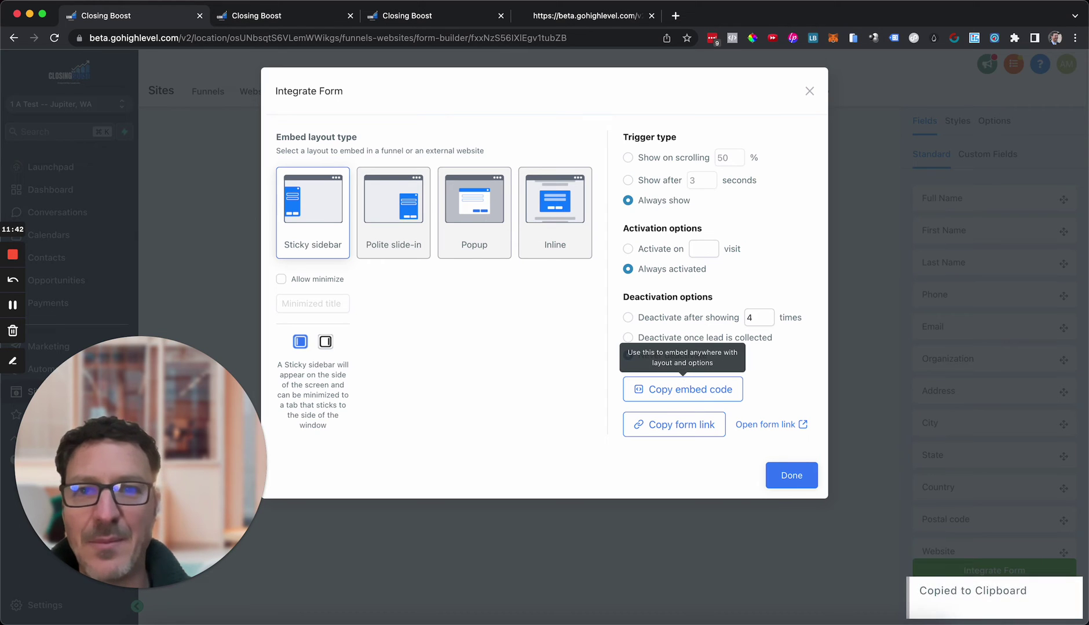
Replace the page's Custom Code content with the copied Sticky sidebar embed code and save it
click(428, 15)
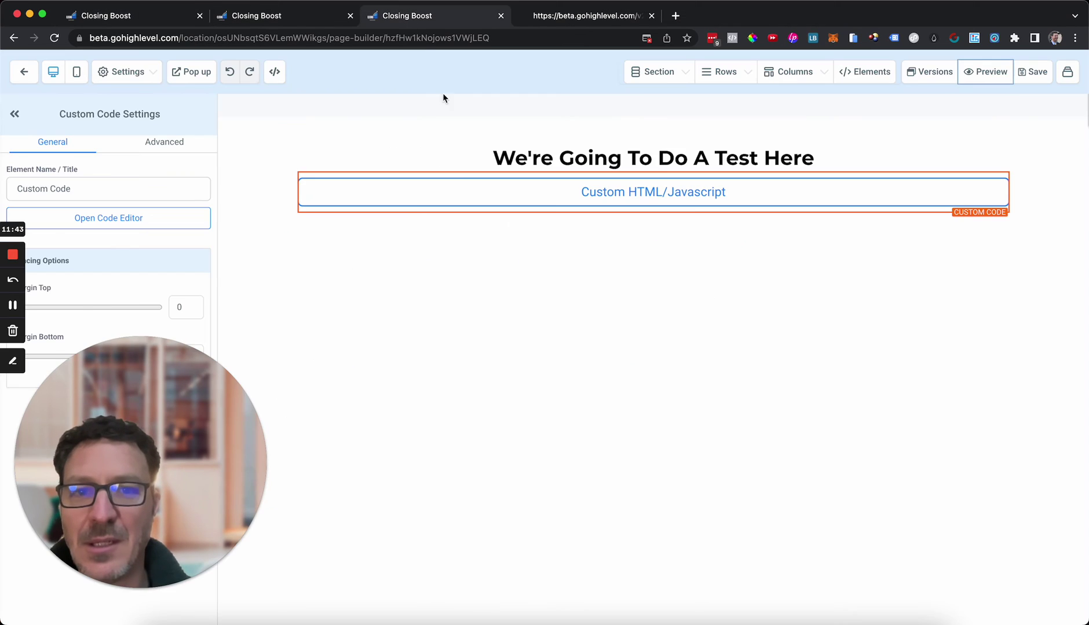
click(129, 223)
key(super+a)
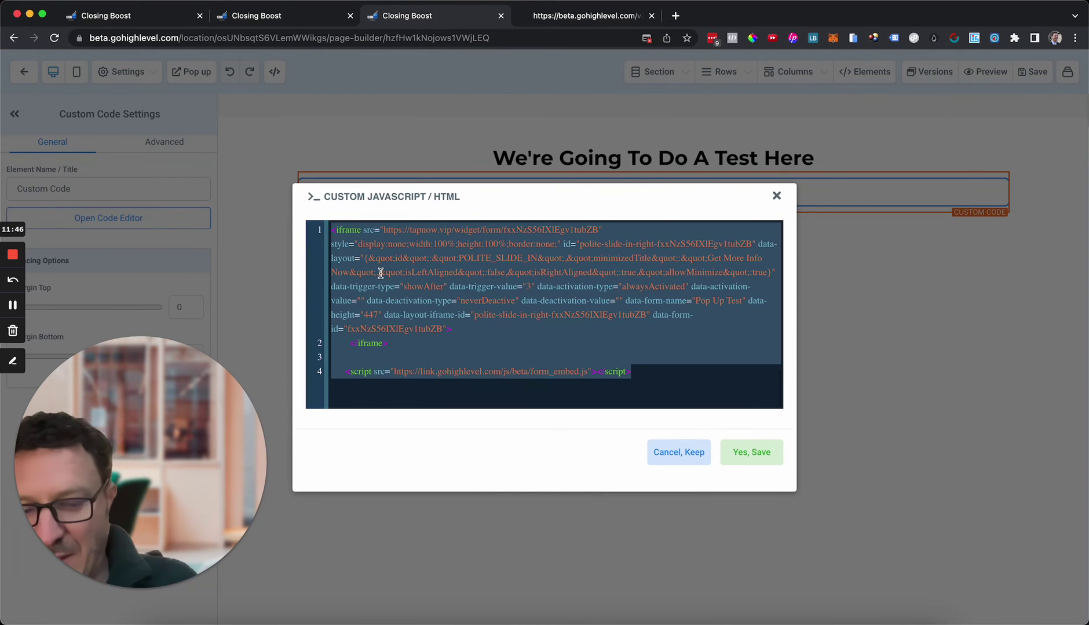
key(super+v)
click(738, 454)
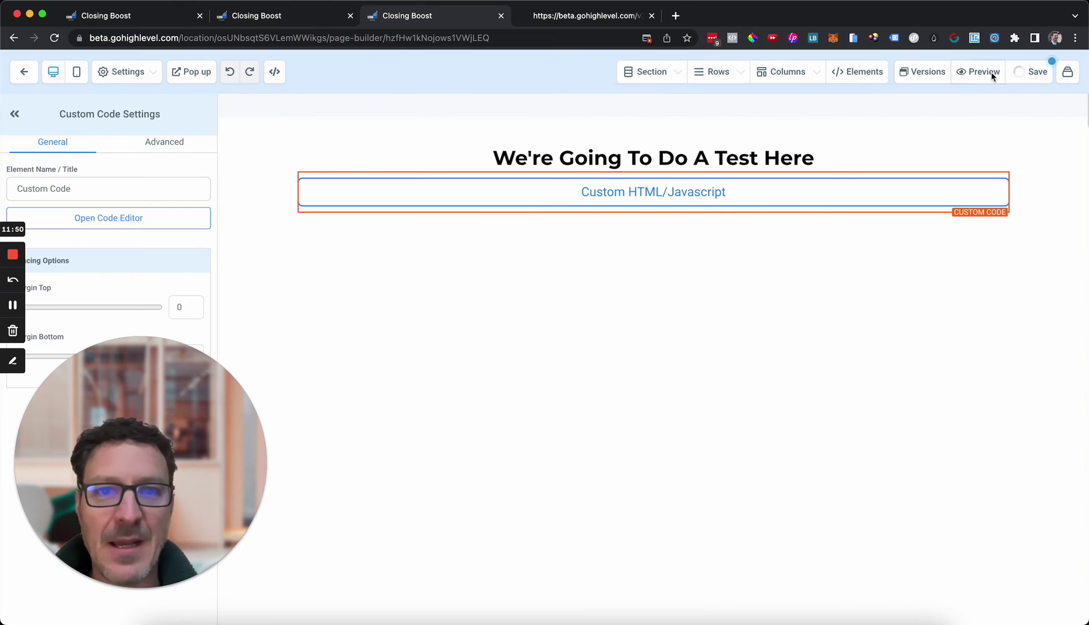
Preview the page to check the Sticky sidebar form, and return to the form's integration settings
click(651, 15)
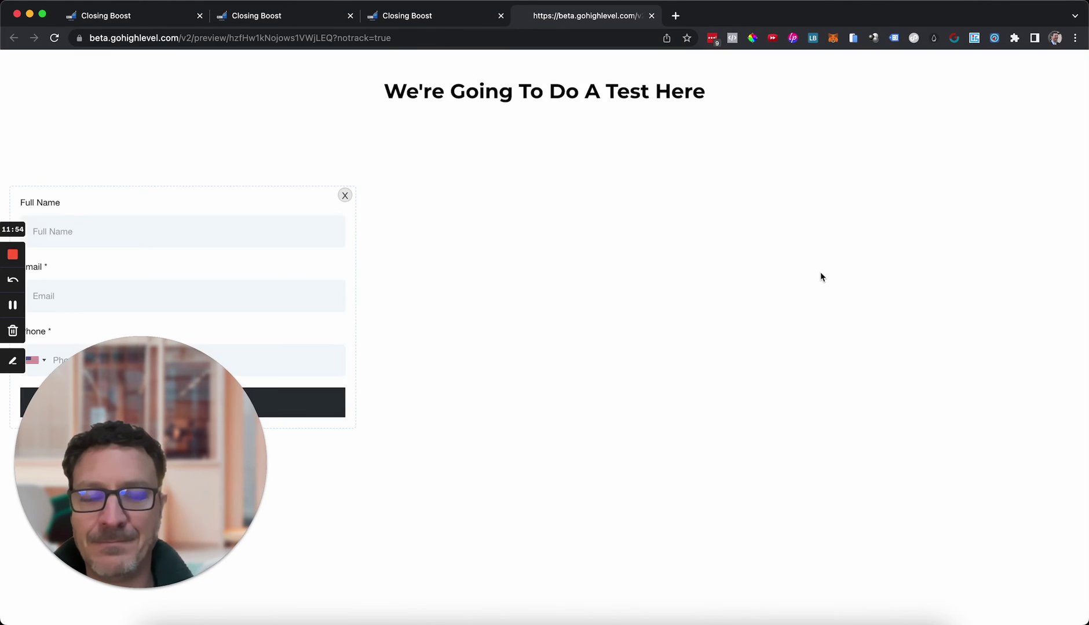
drag(212, 398, 772, 355)
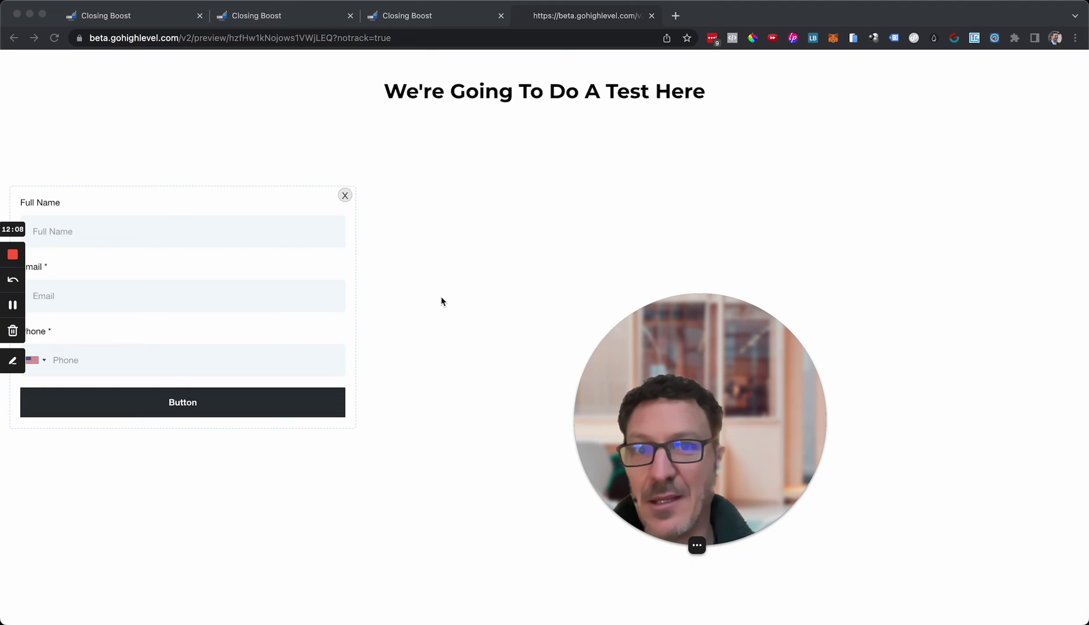
click(167, 16)
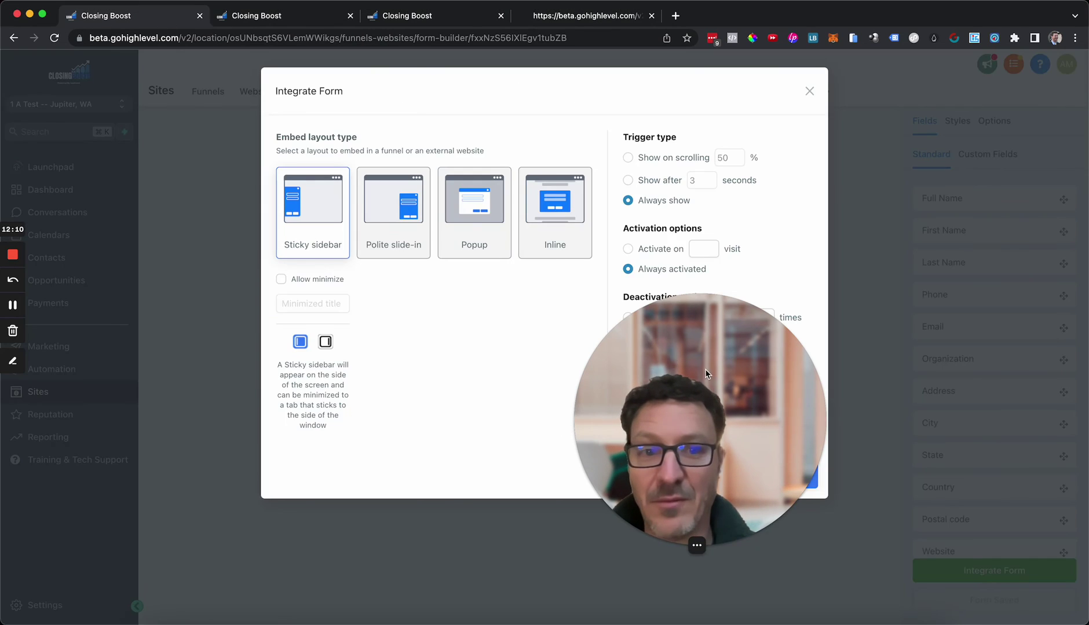
drag(705, 369, 176, 437)
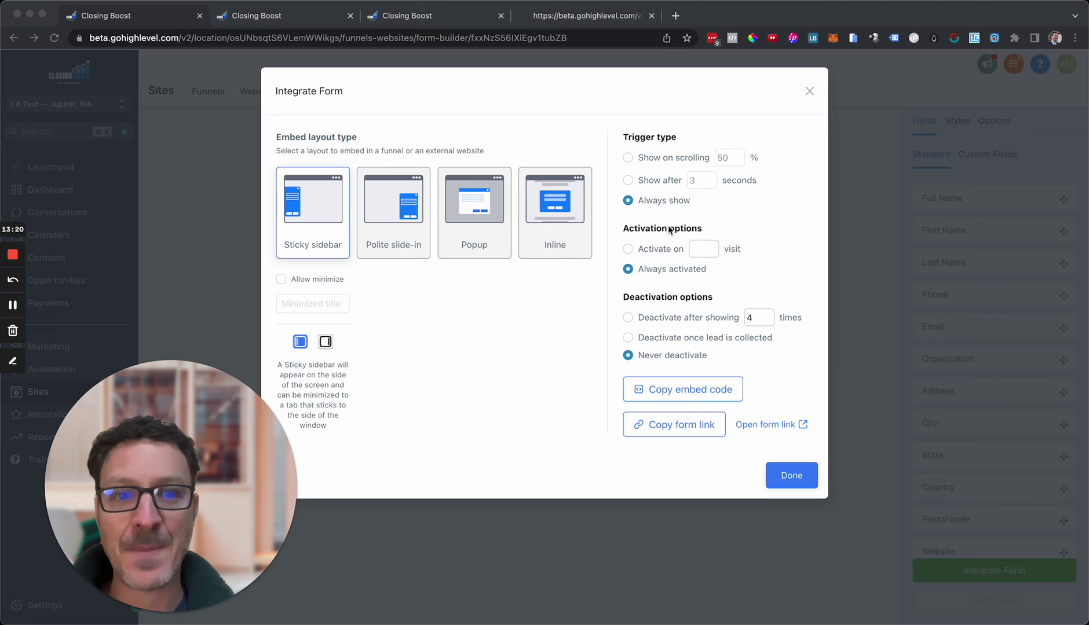
Select the Popup layout and set the trigger to show after 240 seconds
click(629, 181)
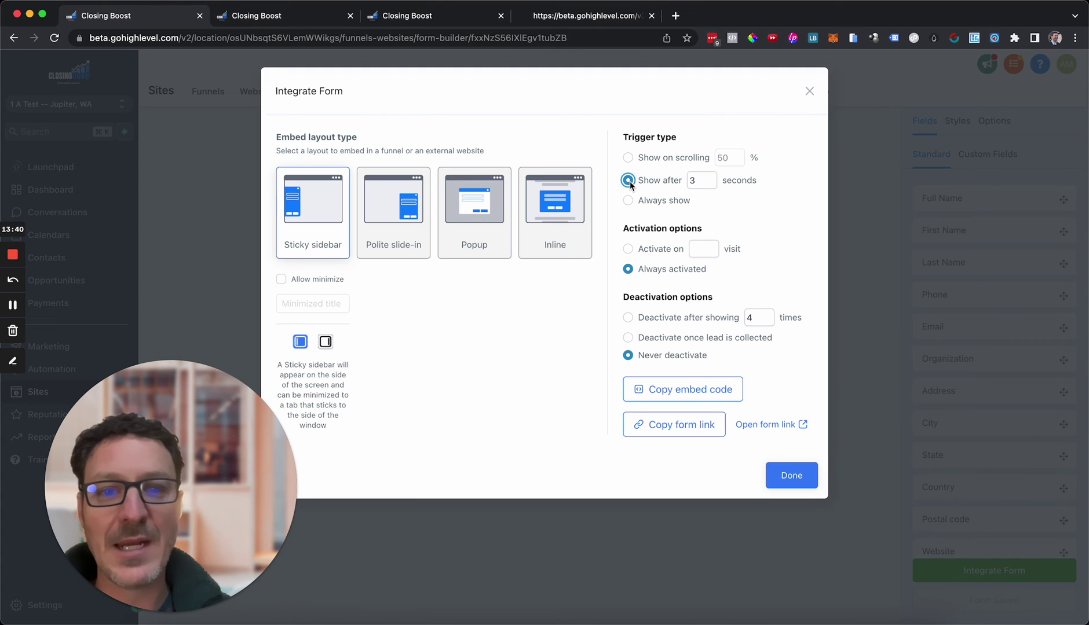
click(477, 217)
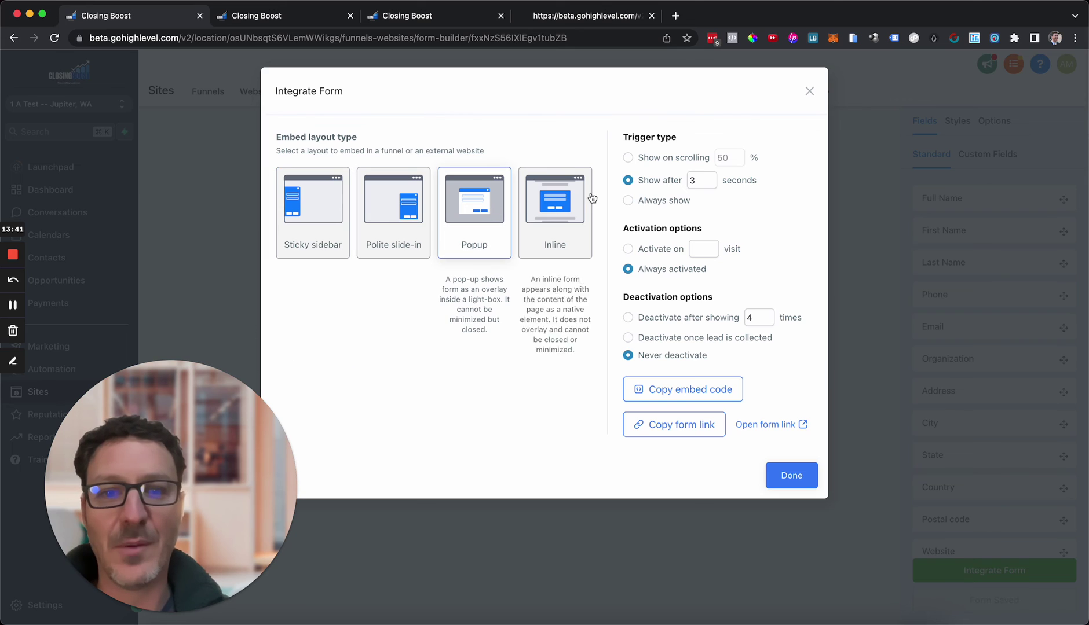
double_click(699, 180)
key(BackSpace)
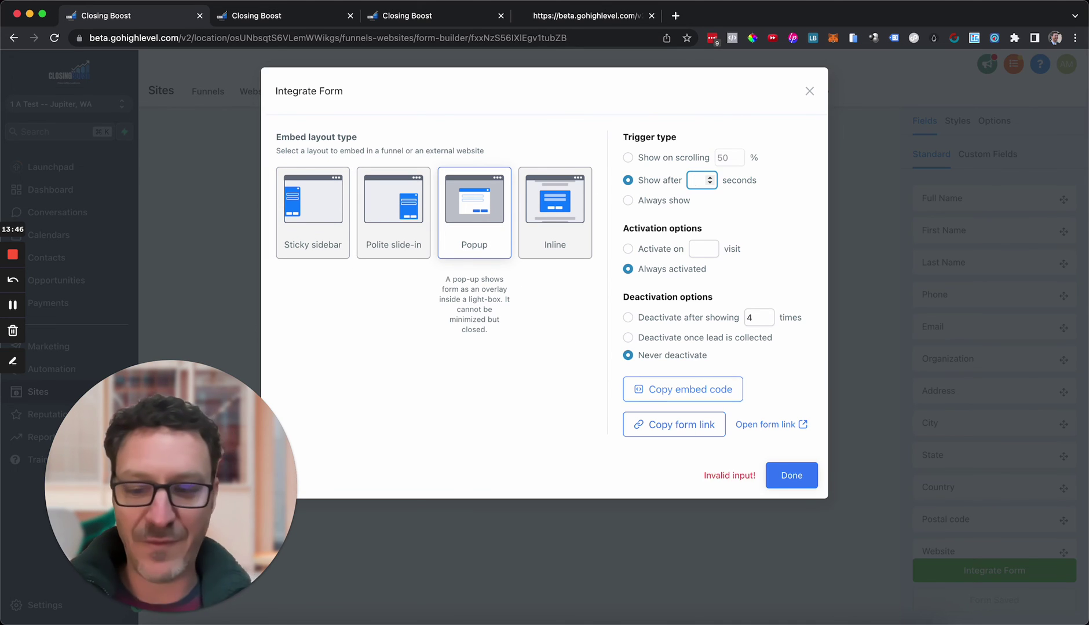
text(240)
click(777, 207)
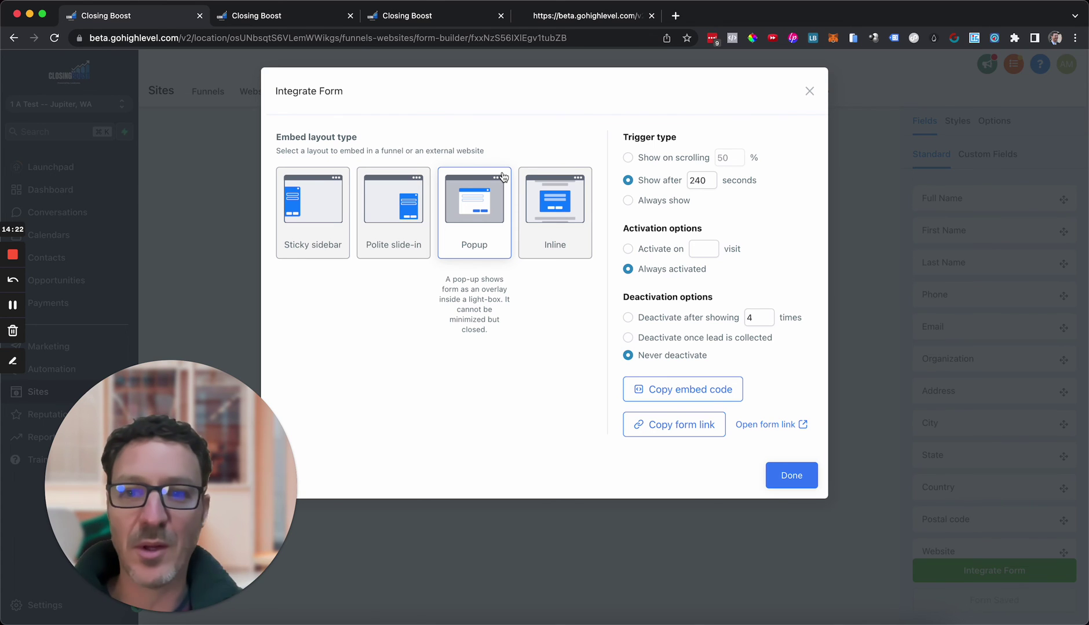
Look at the Polite slide-in options and switch the embed layout to Sticky sidebar
click(396, 209)
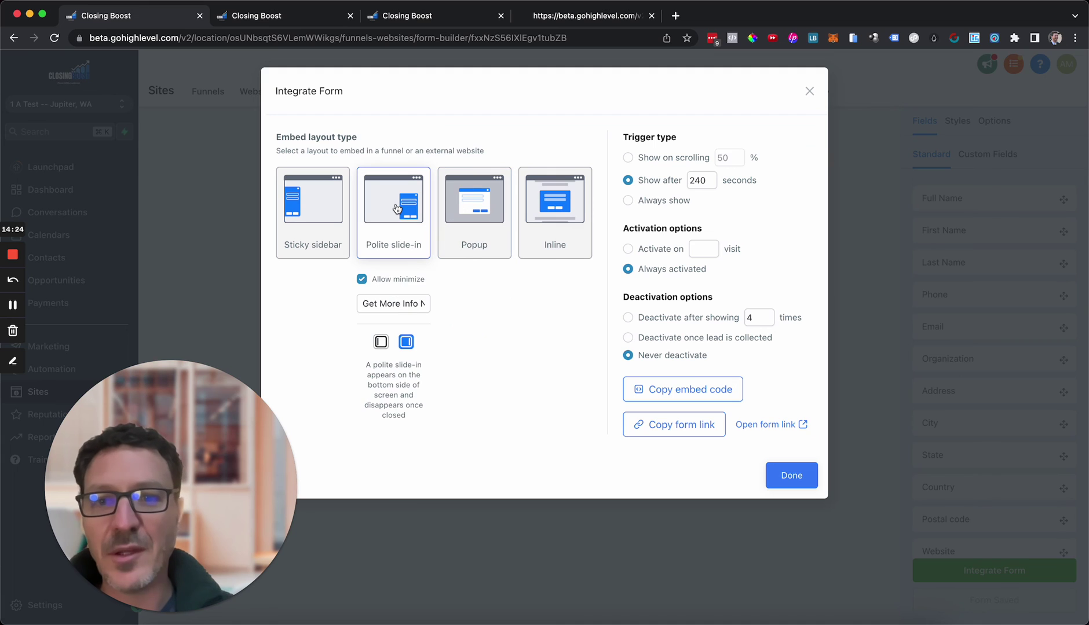
click(339, 213)
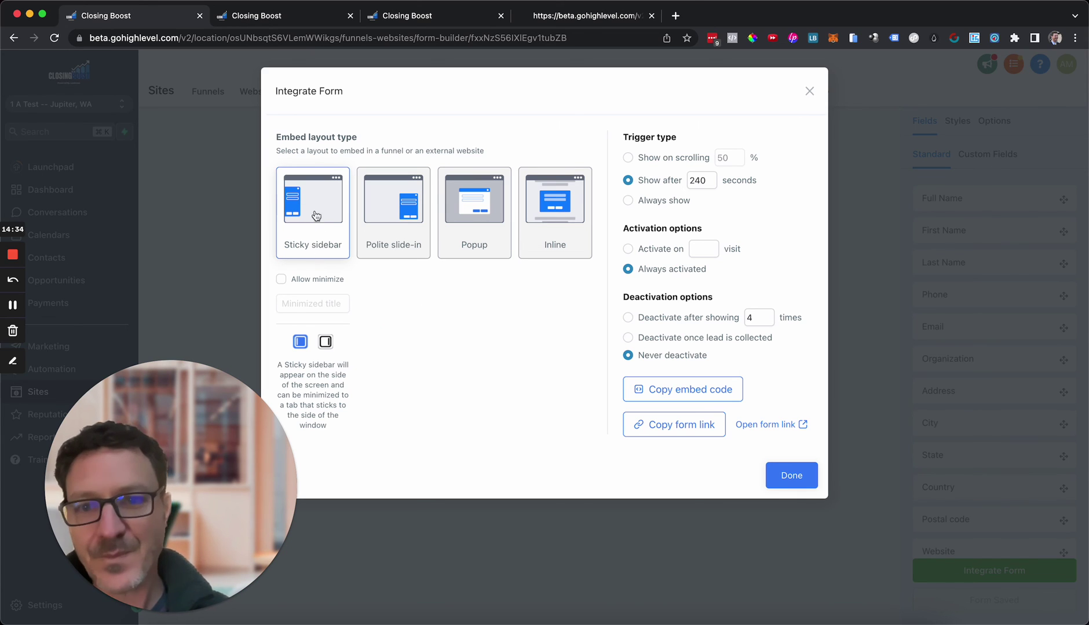
mouse_move(403, 230)
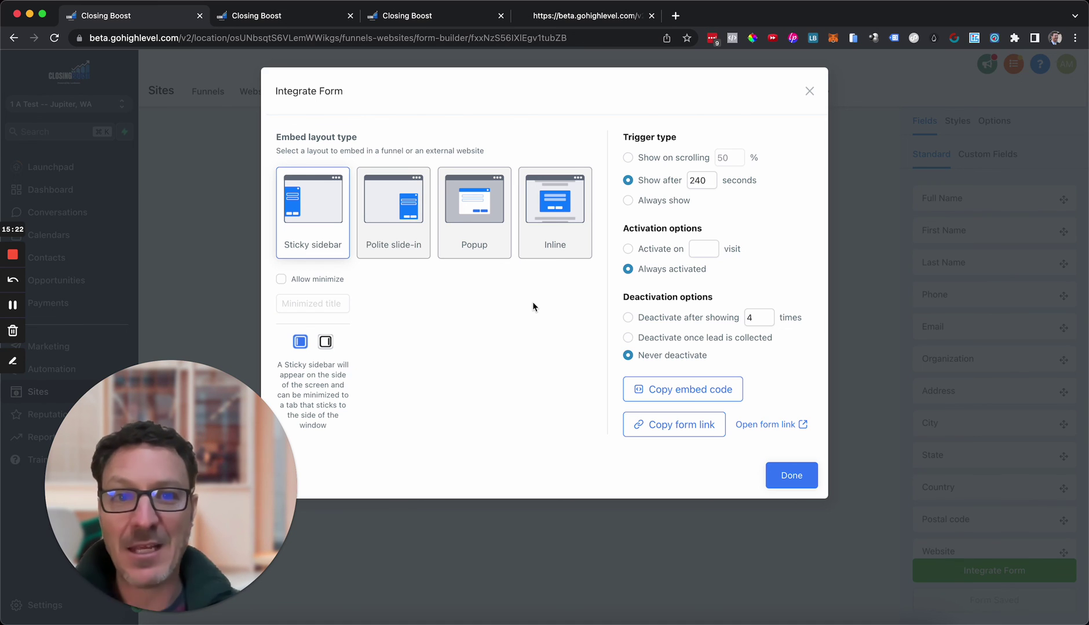
Return to the funnel page editor, select the headline, and open theprofitpact.com in a new browser tab
click(431, 16)
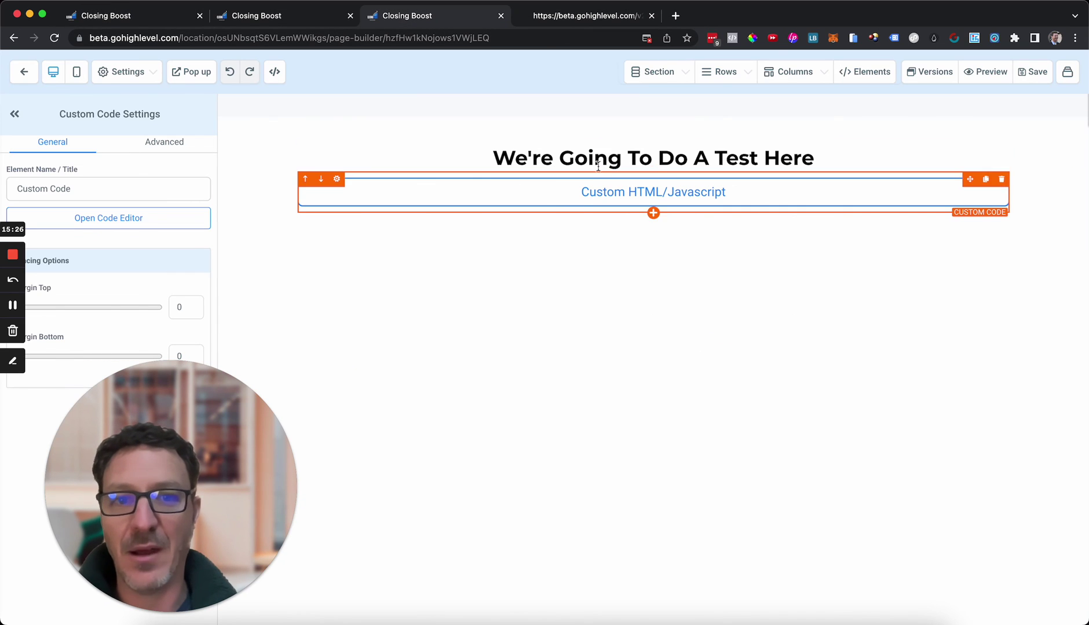
click(552, 158)
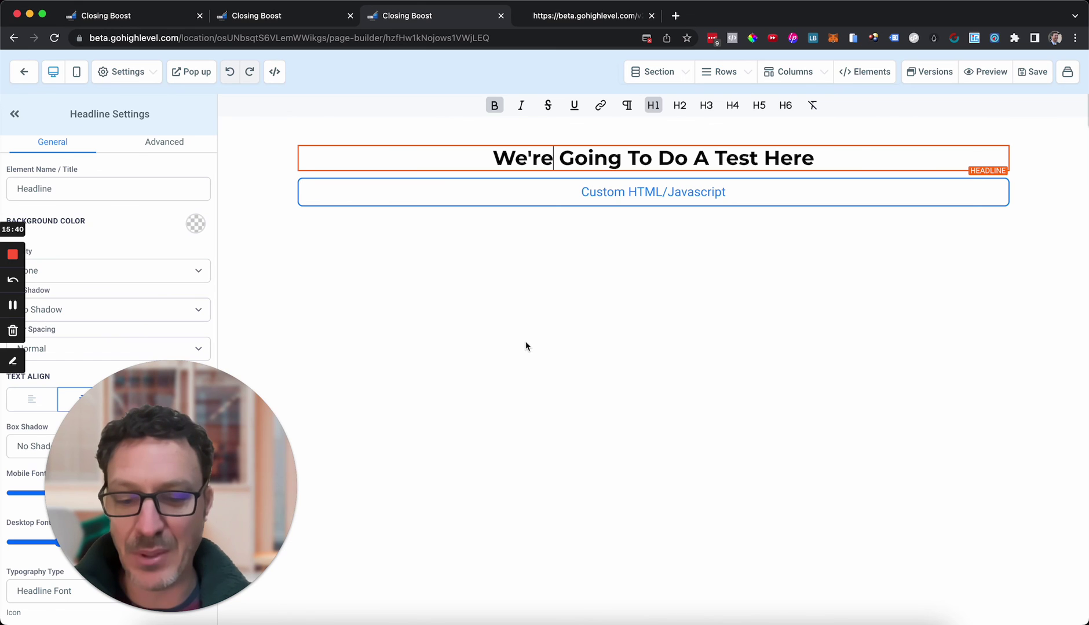
key(ctrl+t)
text(the)
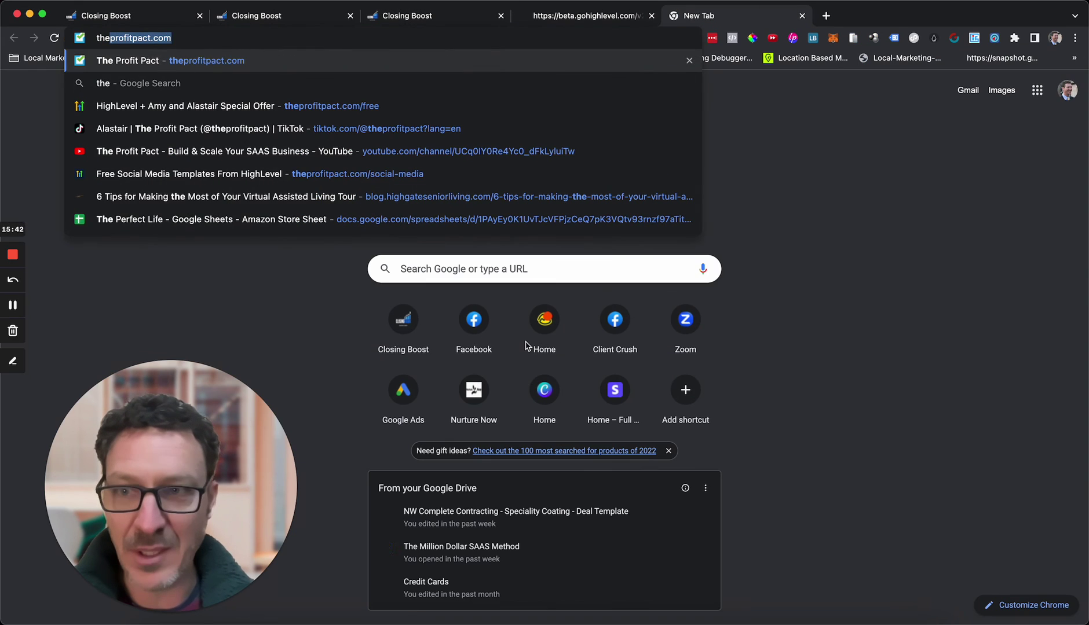
key(Return)
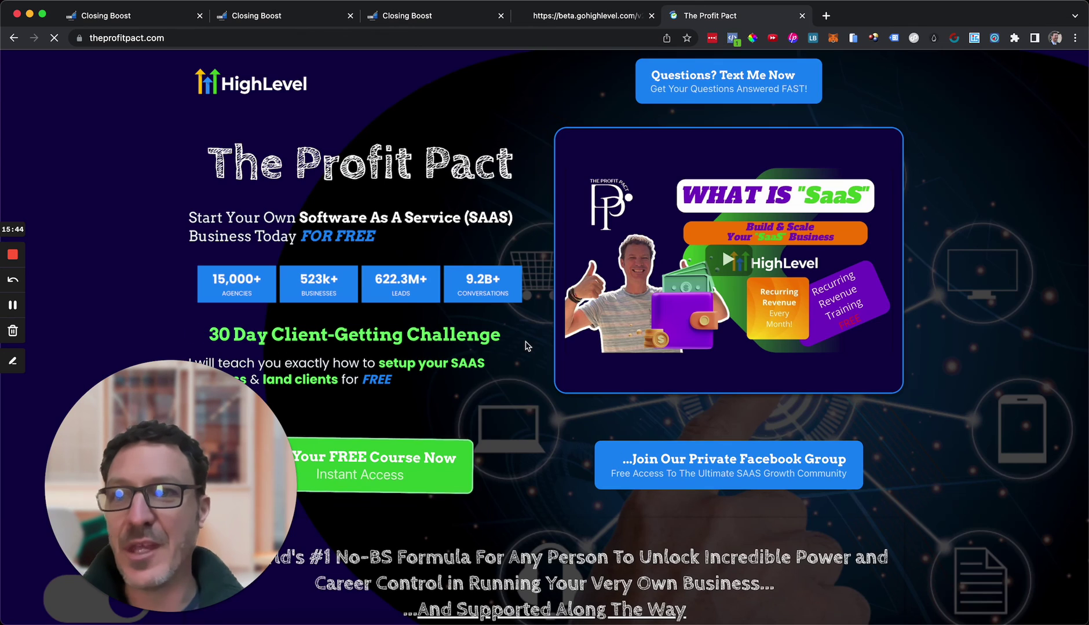